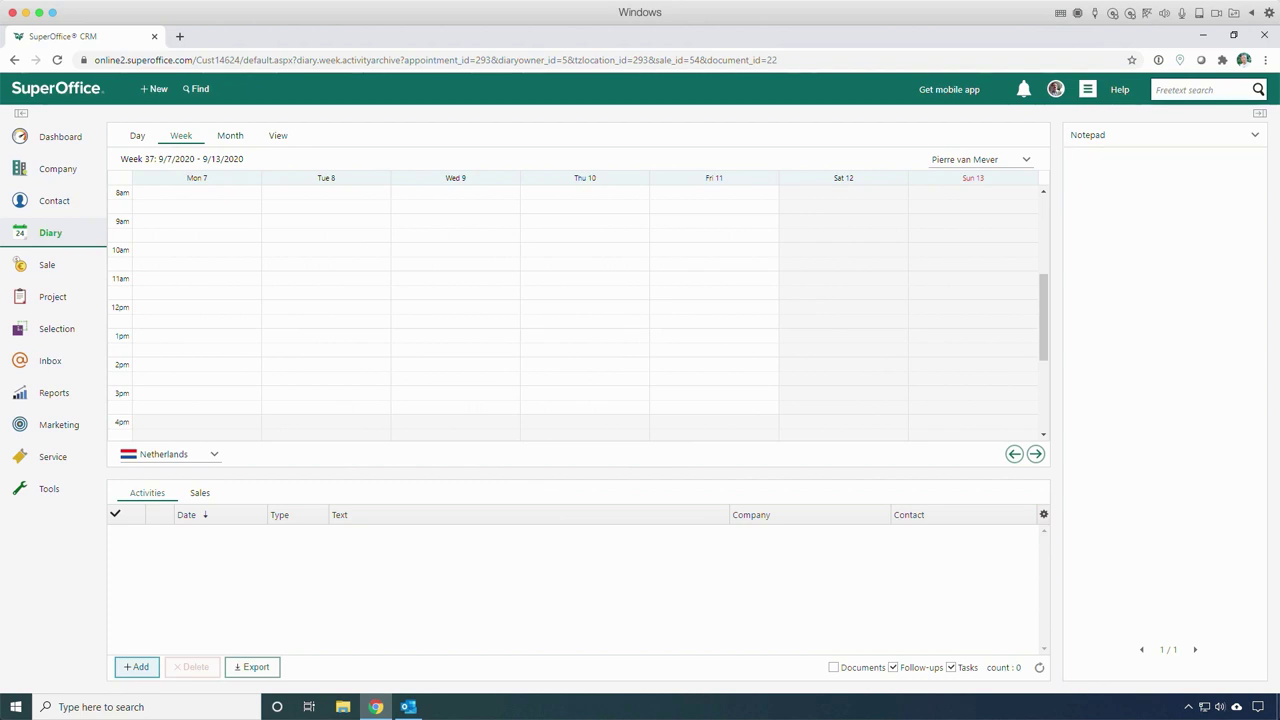
Step: Add a Wednesday 9 September 10:15 meeting 'Discuss new engine design' to the SuperOffice diary
click(407, 707)
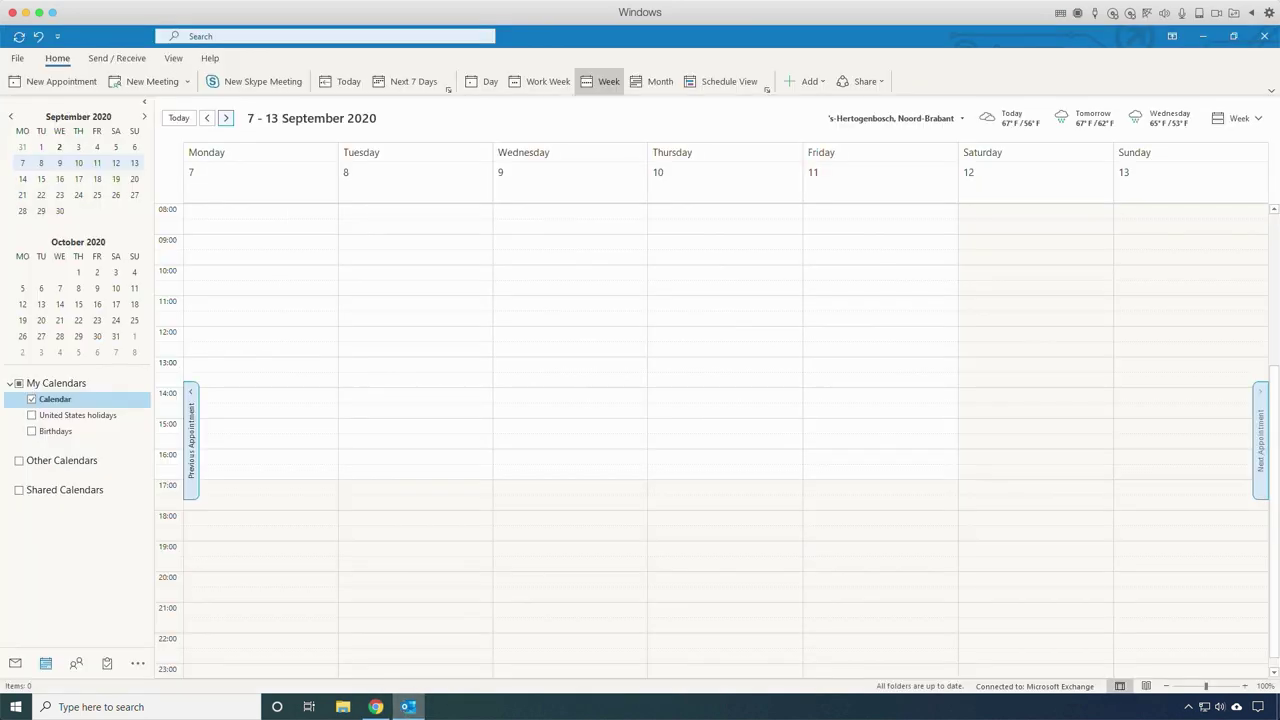
click(377, 707)
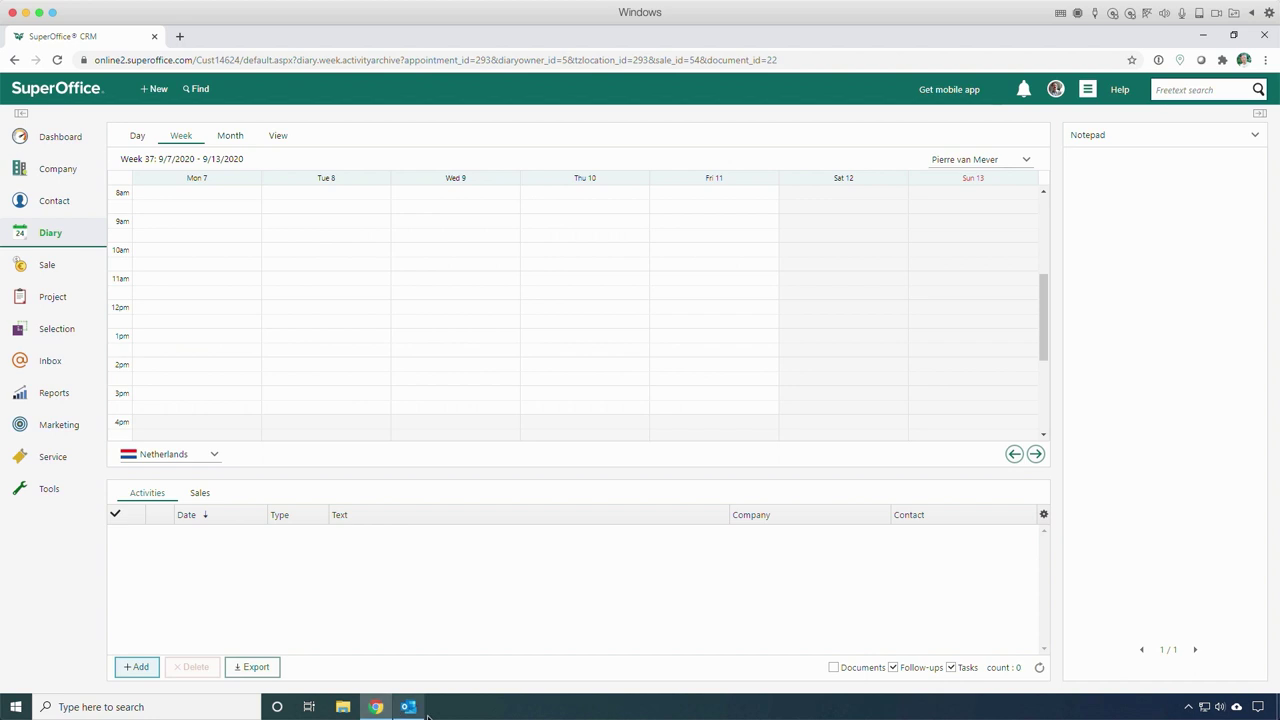
double_click(414, 257)
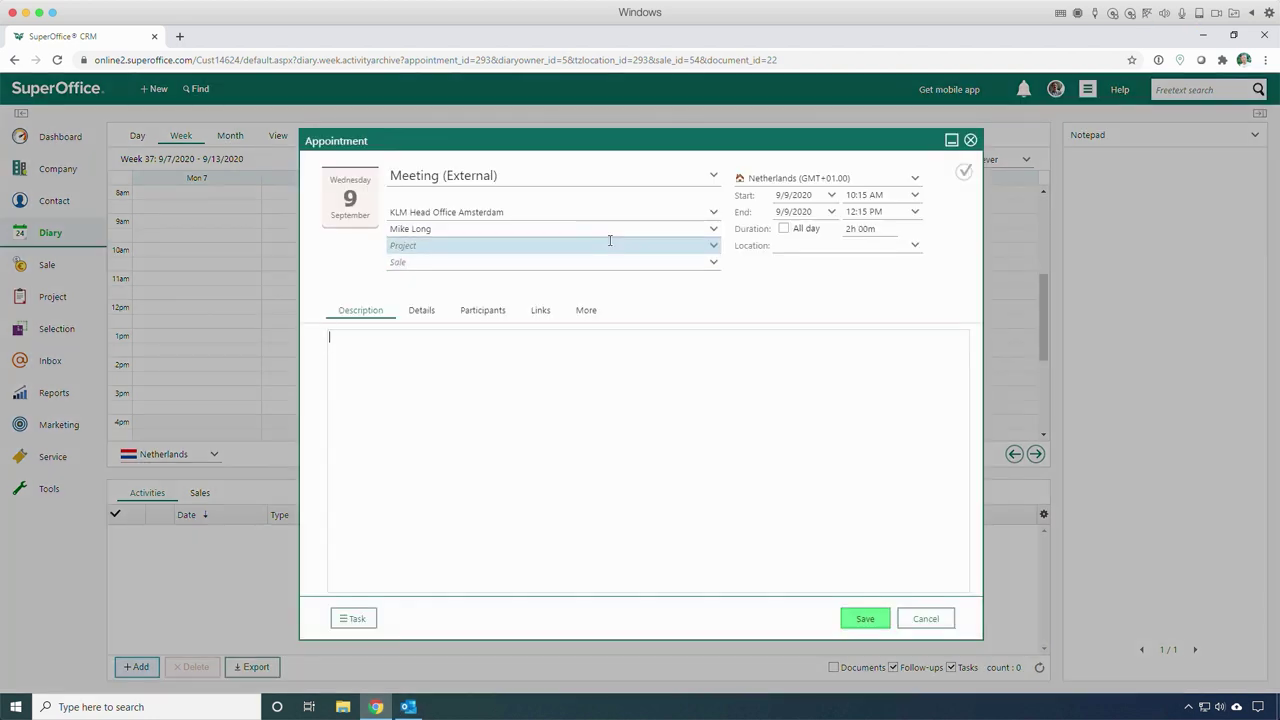
text(Discuss new engine design)
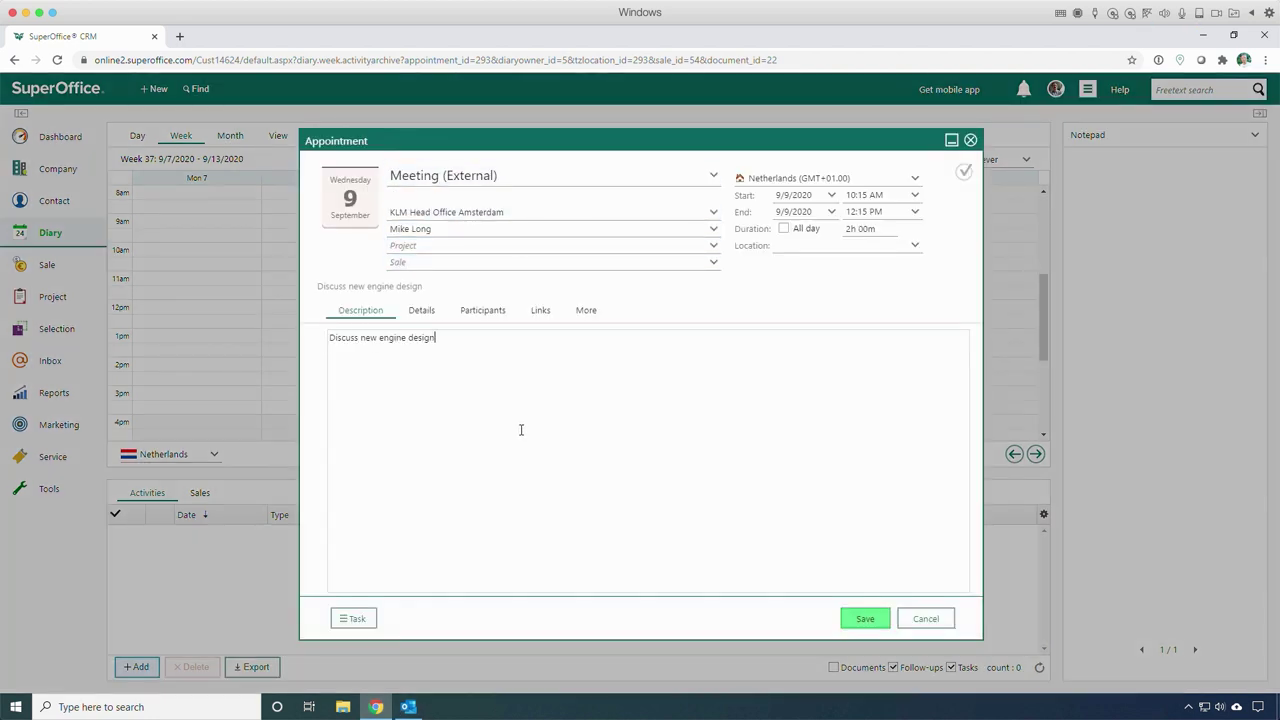
click(880, 195)
click(865, 618)
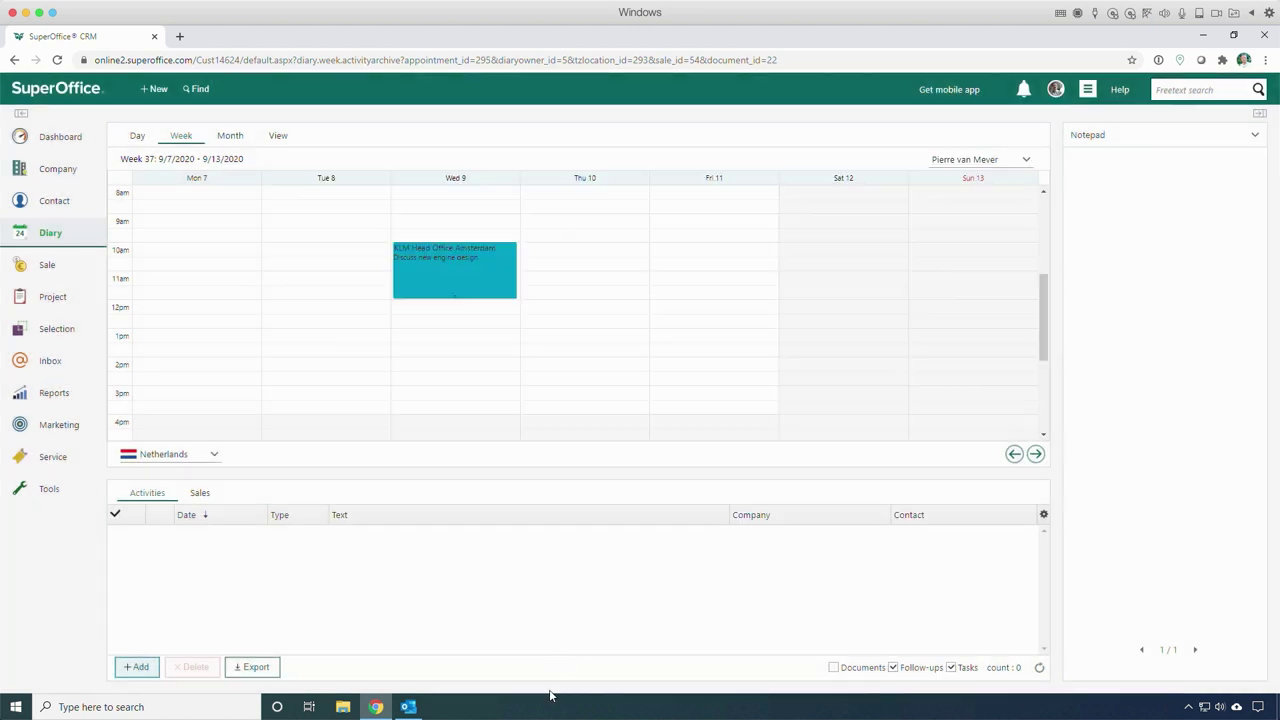
Step: Create a follow-up task 'Check on our project' for Coca Cola Enterprises Nederland BV
click(157, 90)
click(261, 199)
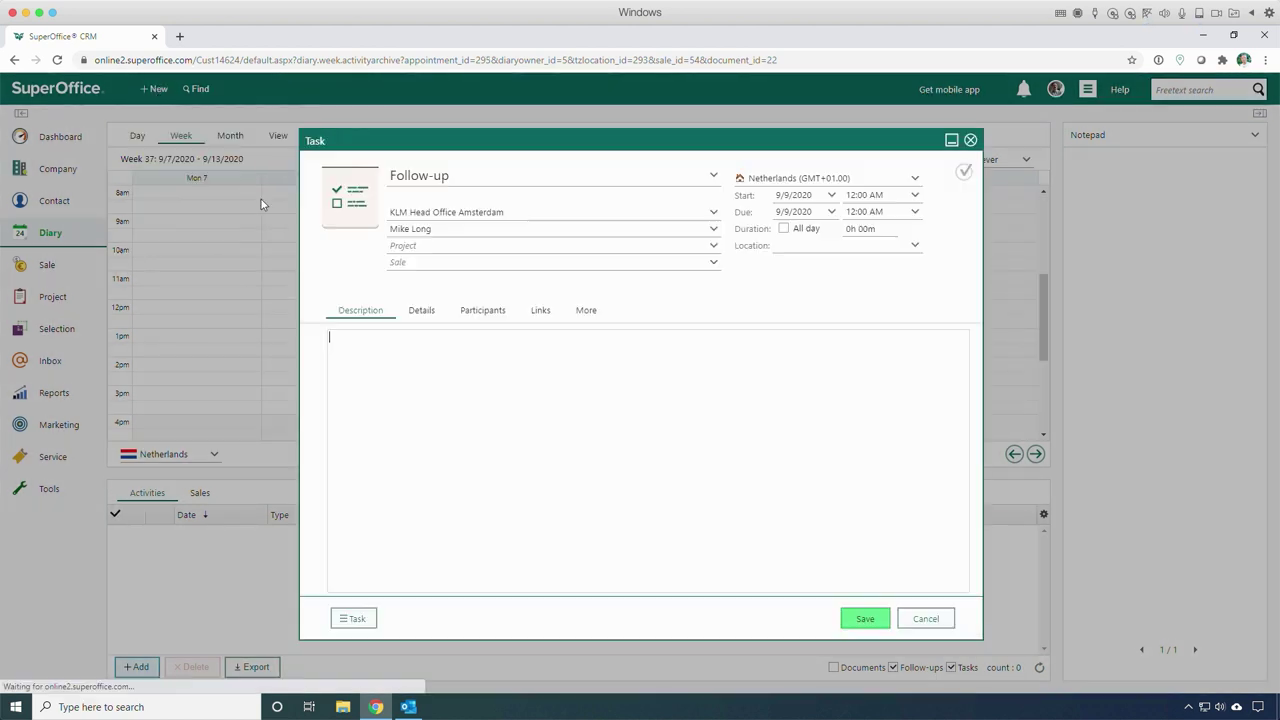
click(560, 212)
click(523, 286)
click(500, 286)
click(467, 386)
text(Check on our project)
click(865, 618)
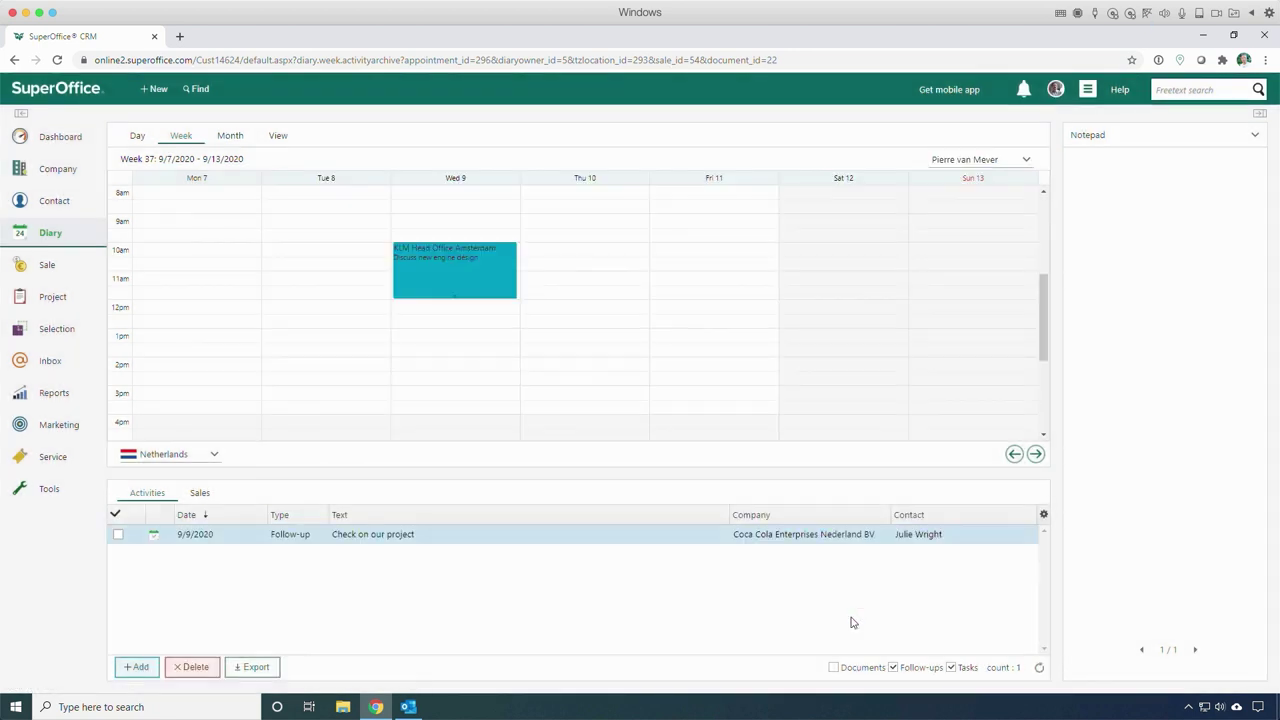
click(412, 710)
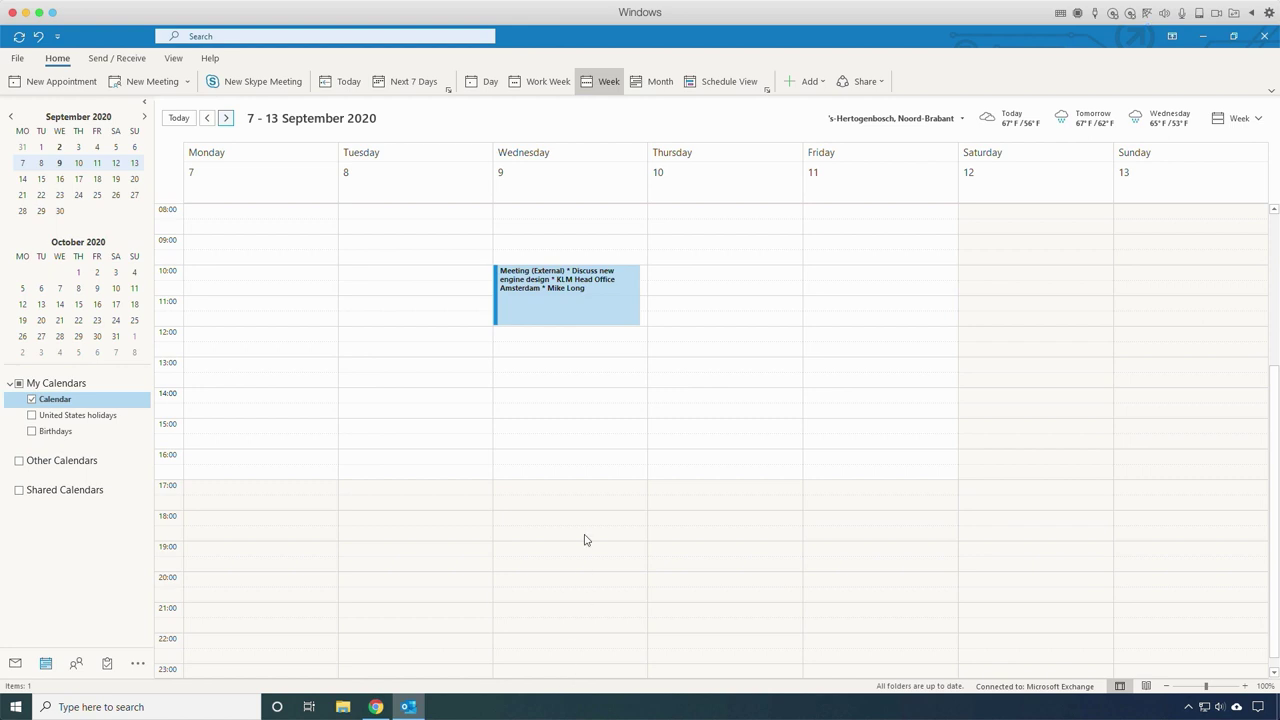
Step: Check Outlook for the synced Wednesday engine-design meeting and the 'Check on our project' task
double_click(602, 316)
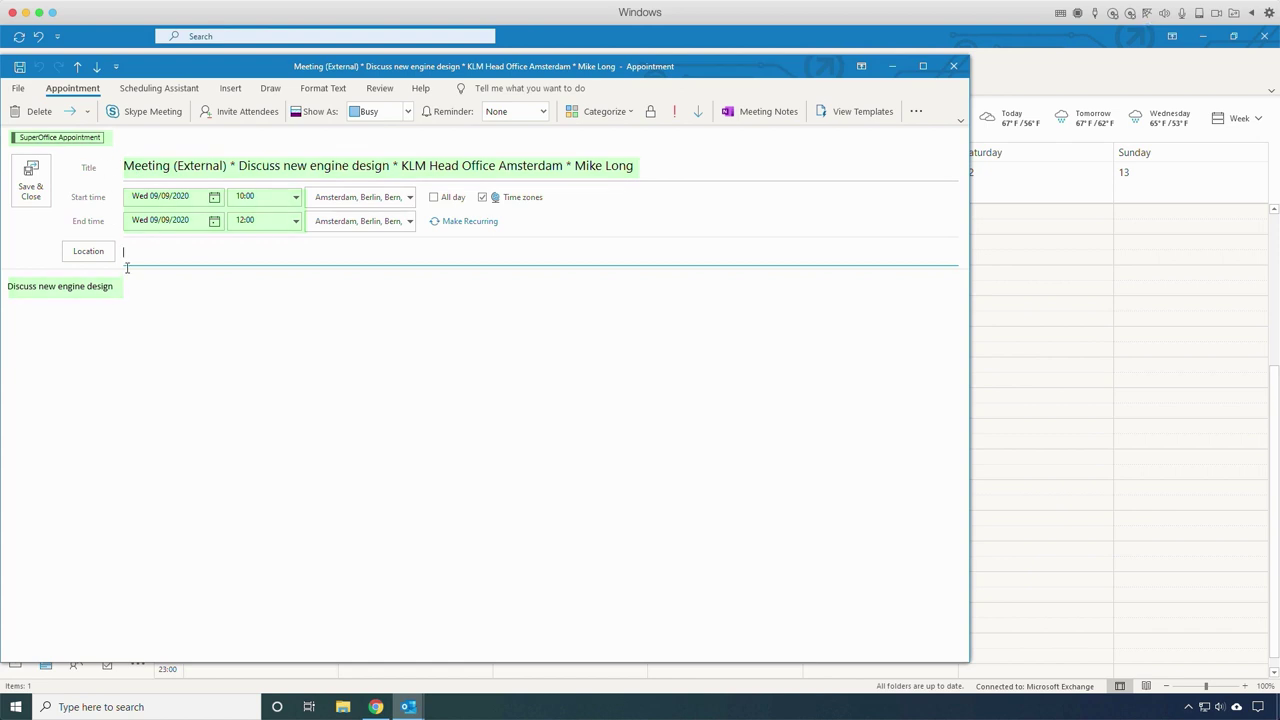
click(953, 66)
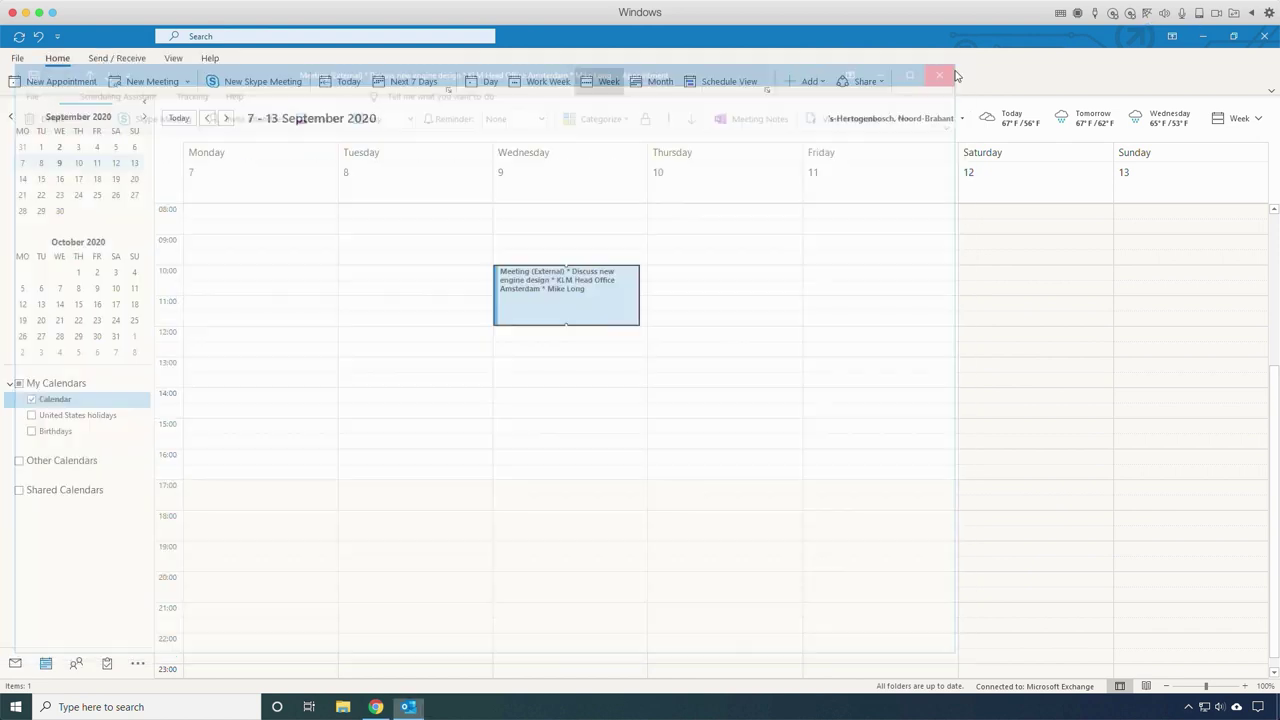
click(107, 664)
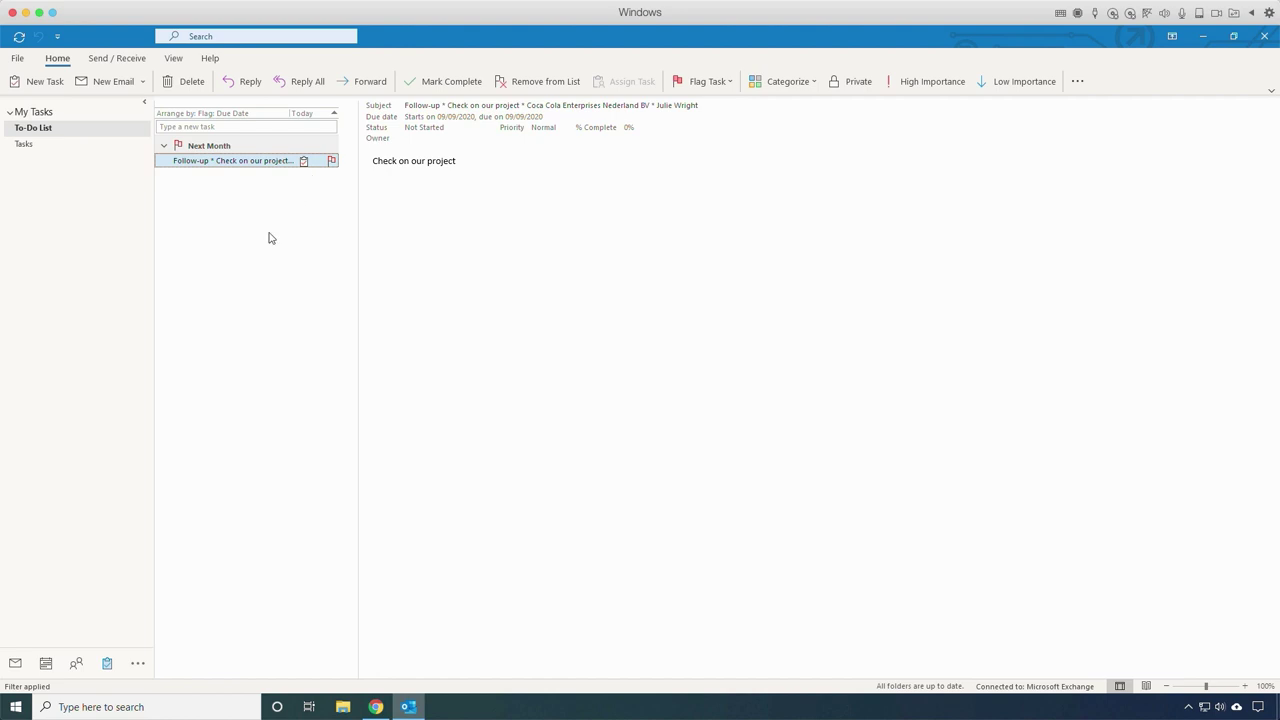
Step: Inspect the synced Coca Cola Enterprises contact card in Outlook People, then return to the calendar
click(76, 663)
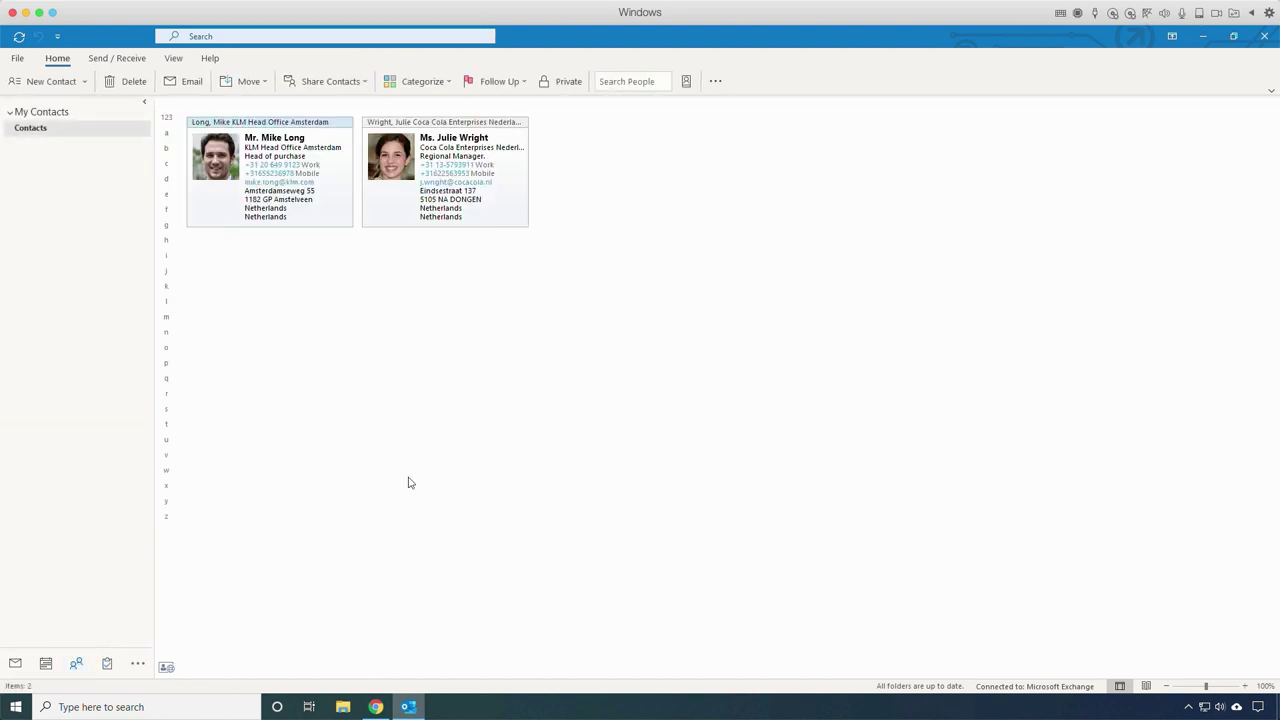
double_click(381, 221)
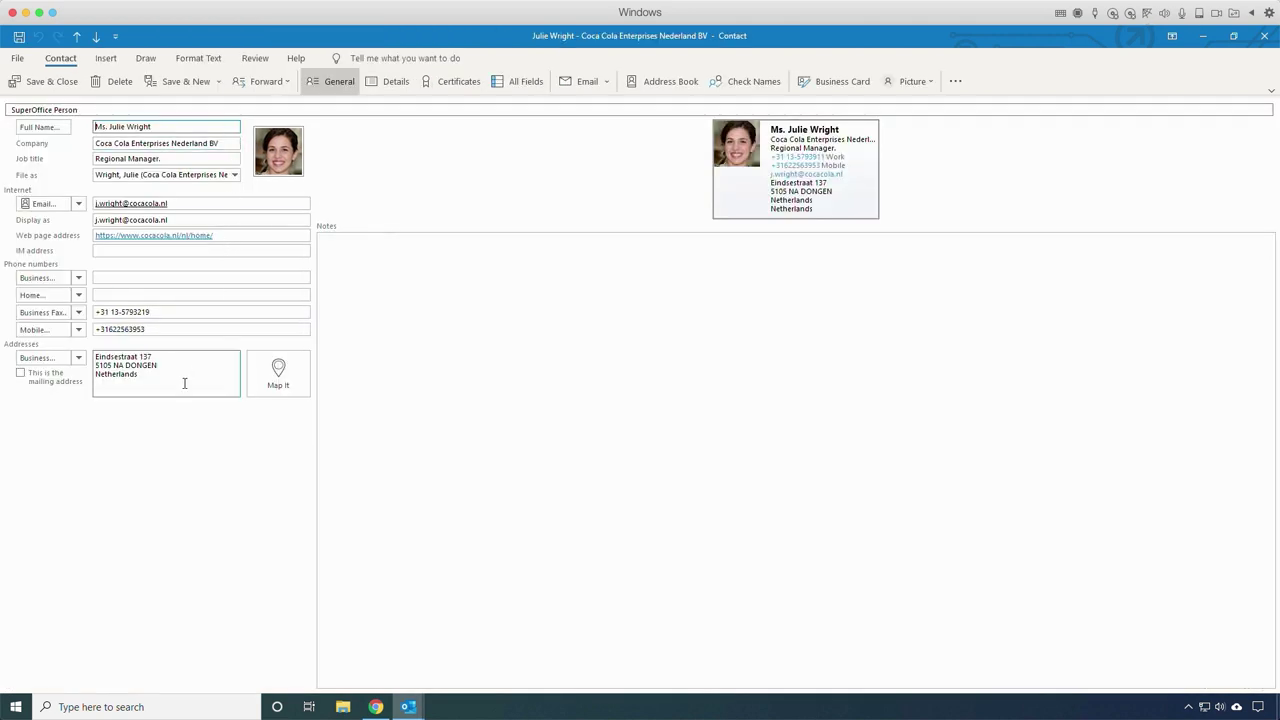
click(1266, 37)
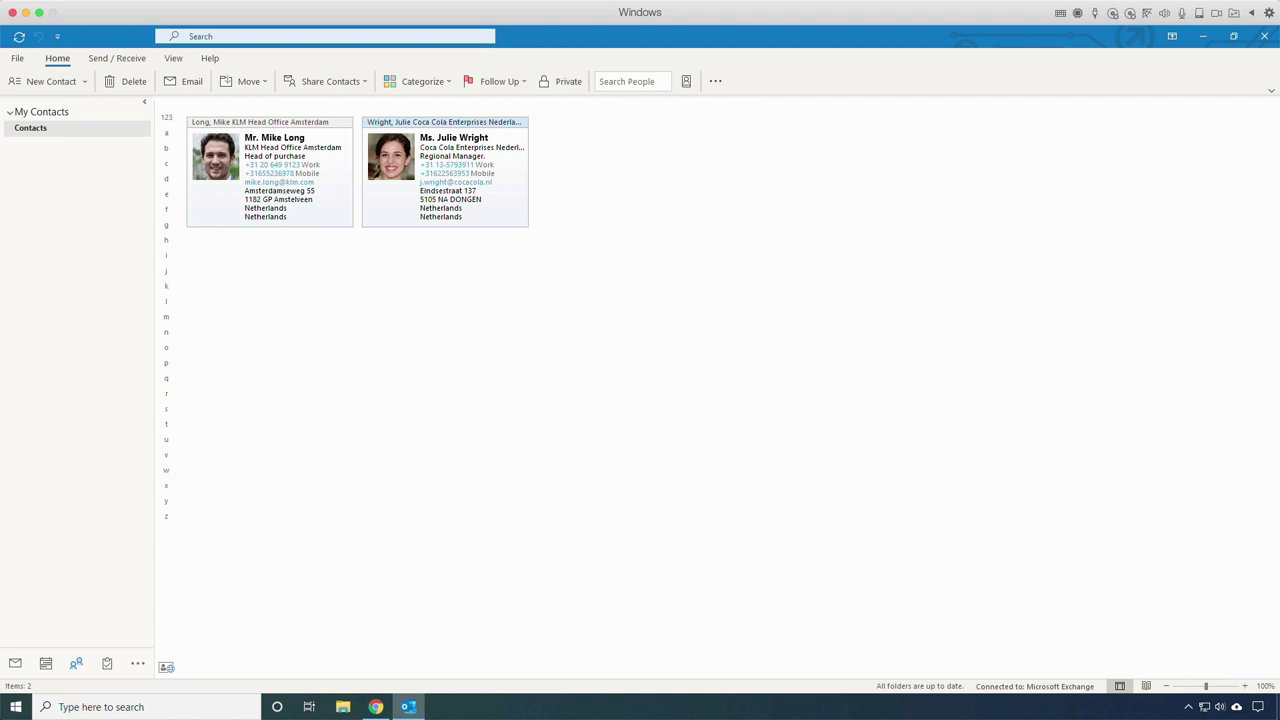
click(45, 663)
Step: Add 'Outlook Appointment' on Thursday 10 September 10:00–12:00 with notes 'Appointment from Outlook'
double_click(668, 277)
text(Outlook Appointment)
click(295, 206)
click(257, 268)
click(200, 291)
text(Appointment from Outlook)
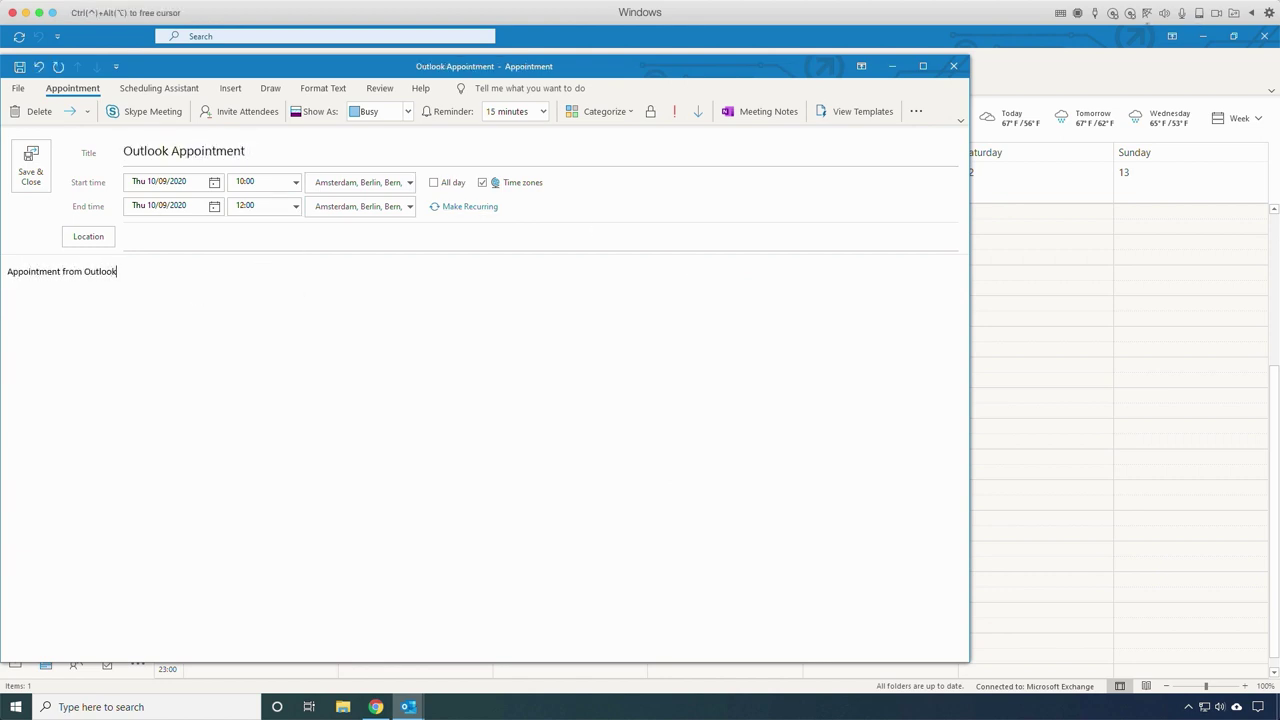
click(31, 163)
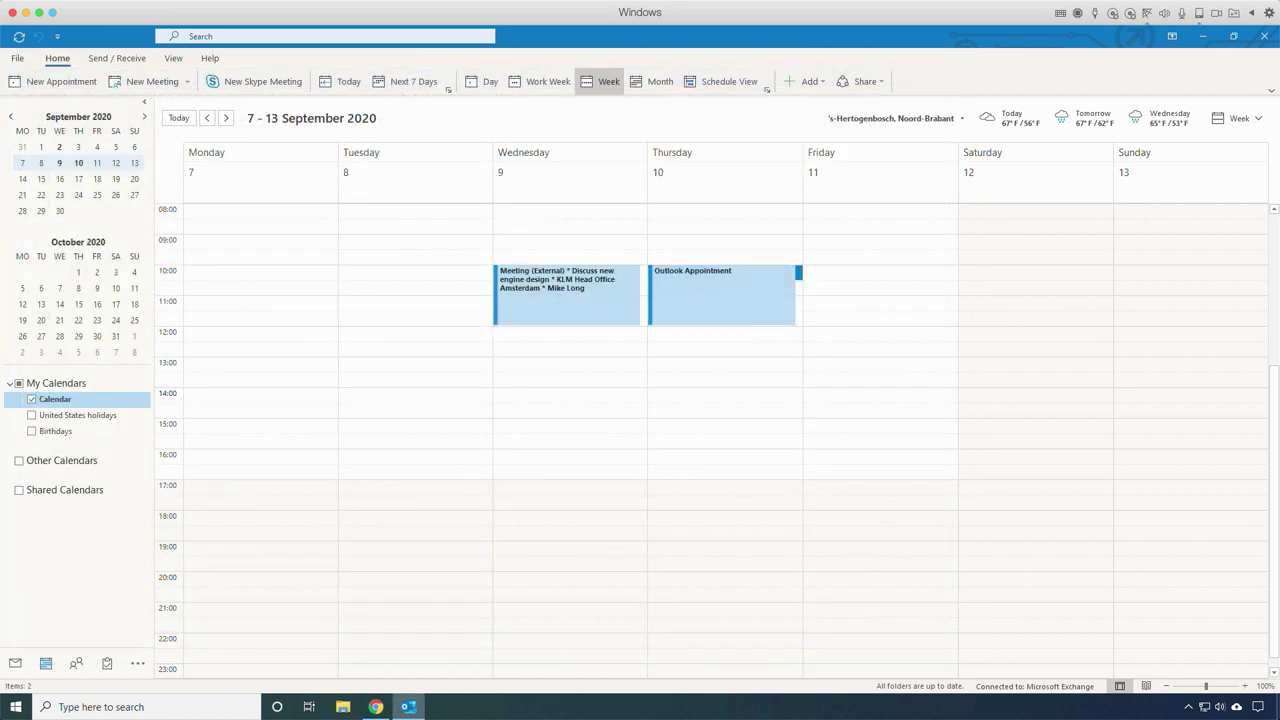
Step: Create an 'Outlook Task' starting 6 September 2020 with notes 'My Outlook task'
click(107, 663)
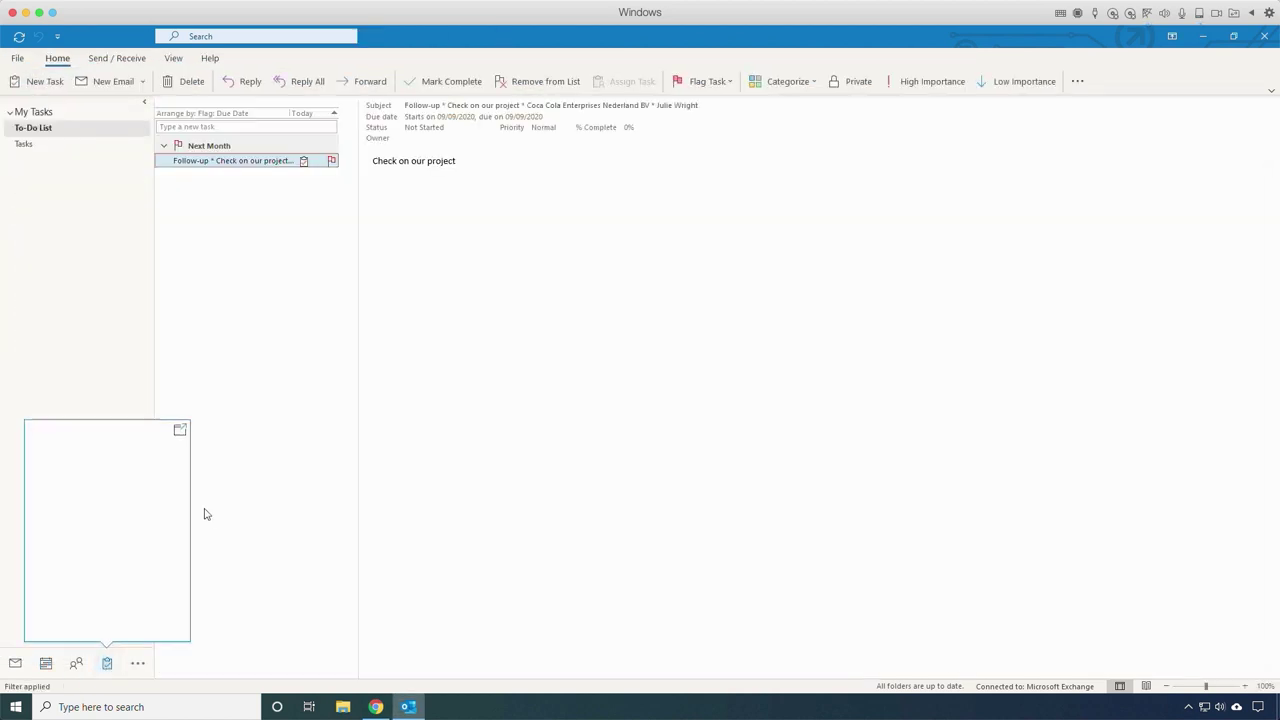
click(37, 81)
text(Outlook)
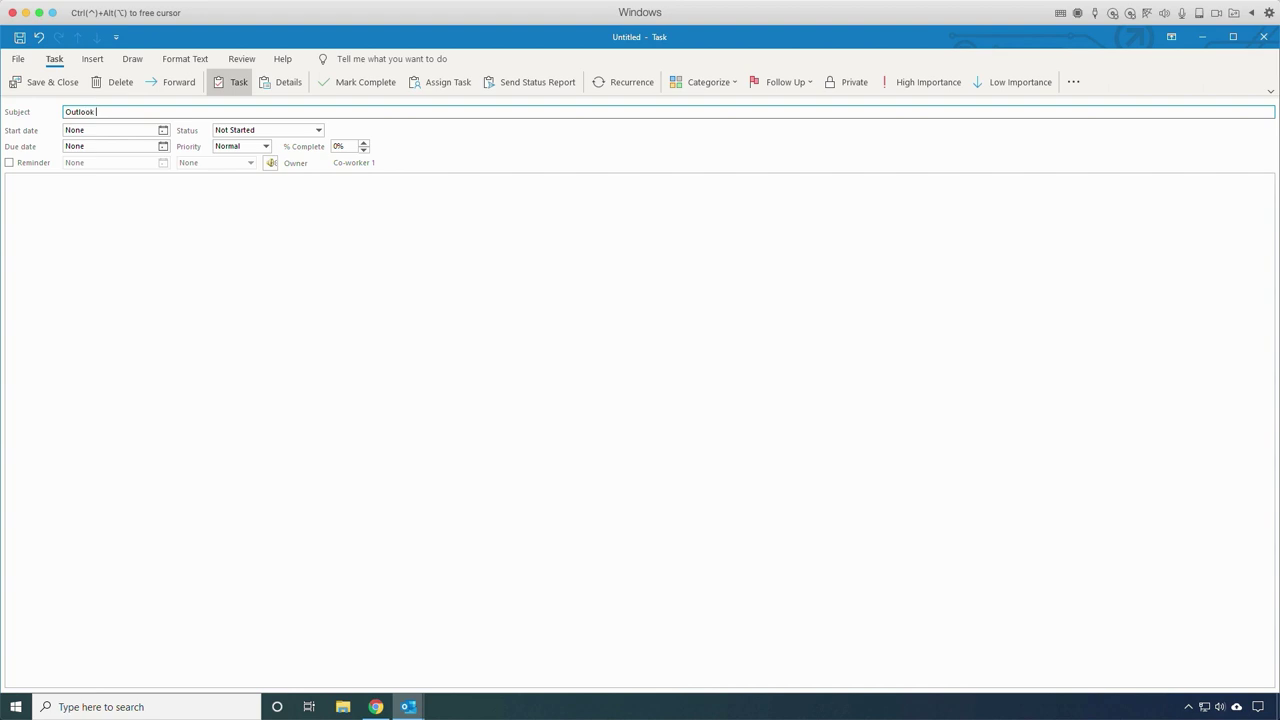
click(163, 130)
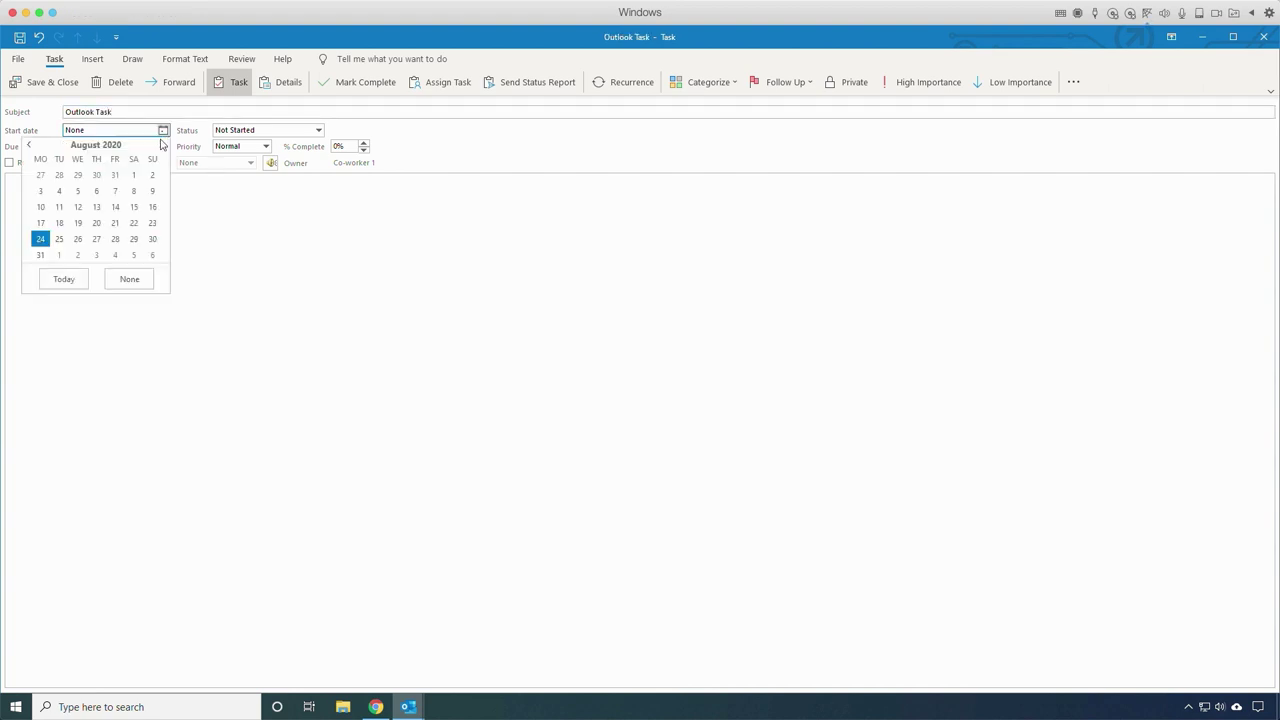
click(154, 258)
click(129, 214)
text(My Outlook task)
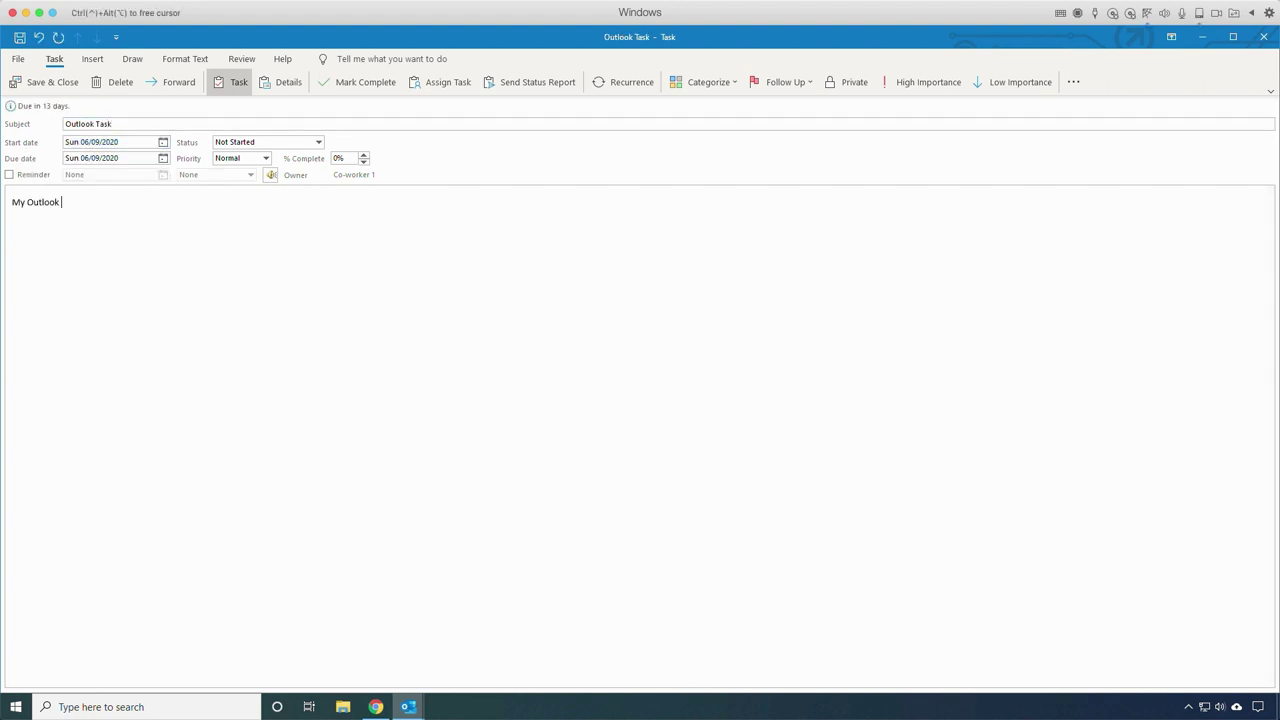
click(43, 82)
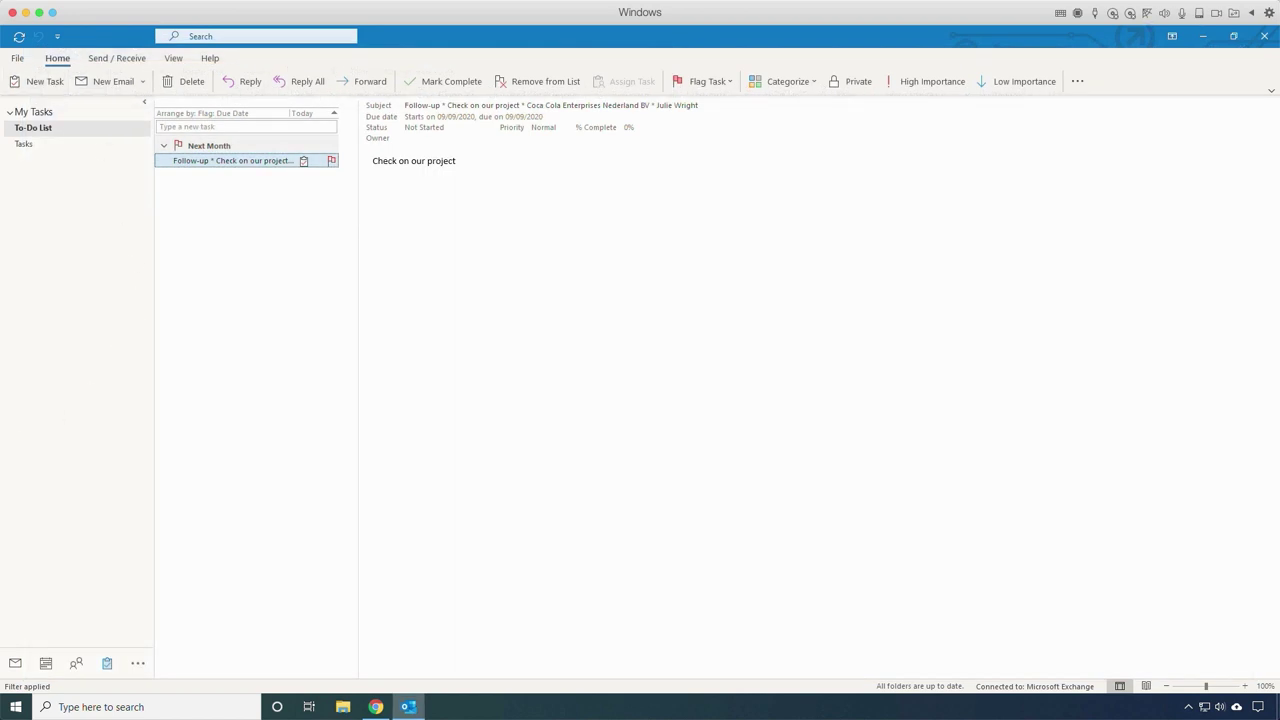
click(376, 707)
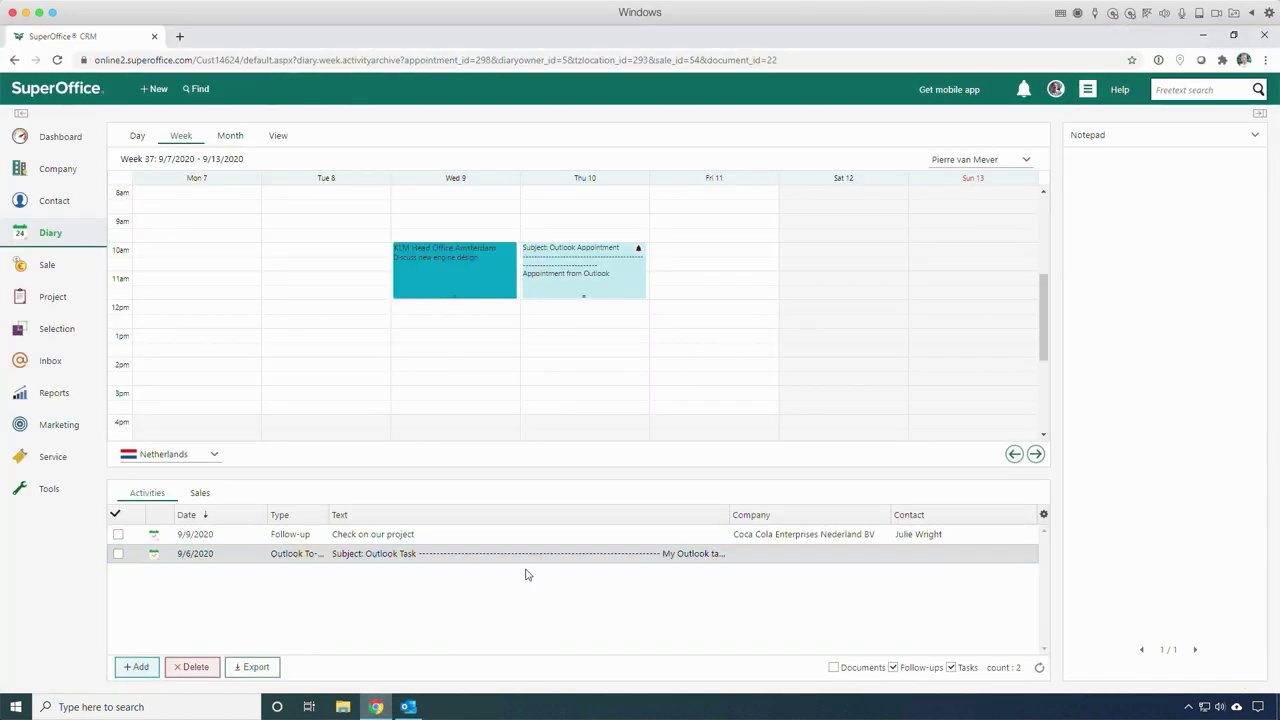
click(586, 288)
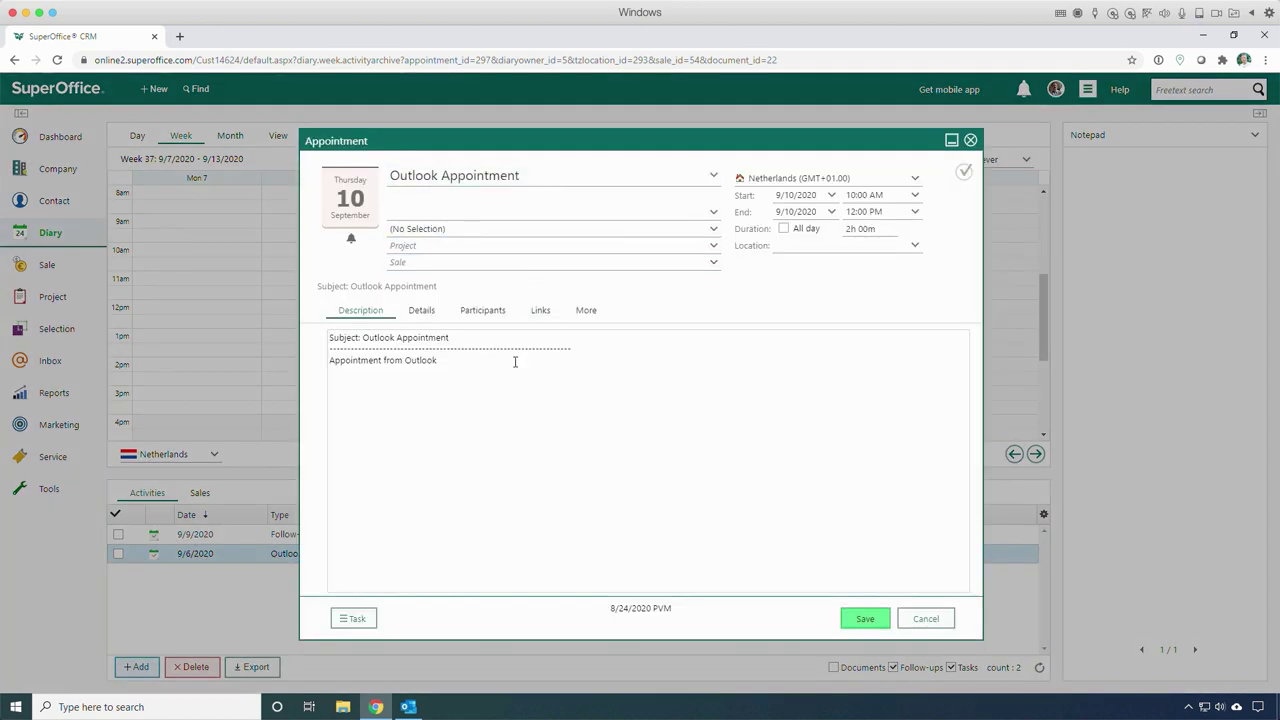
click(926, 619)
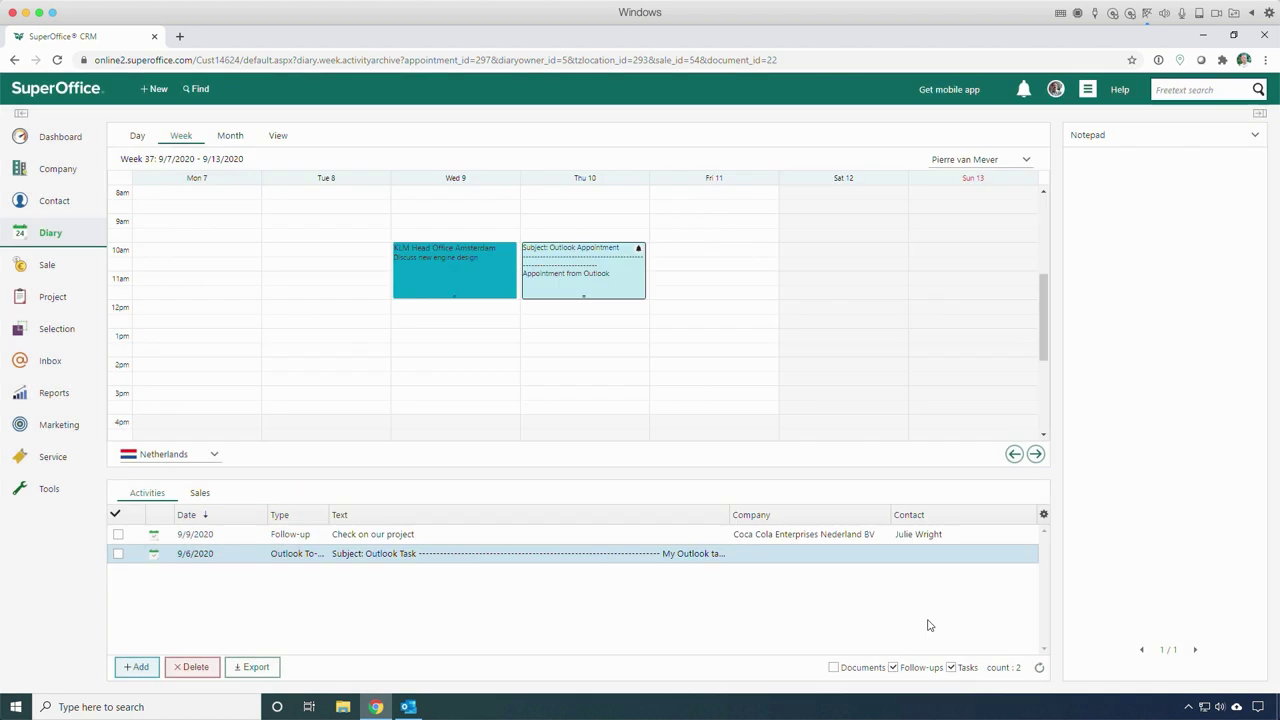
click(505, 554)
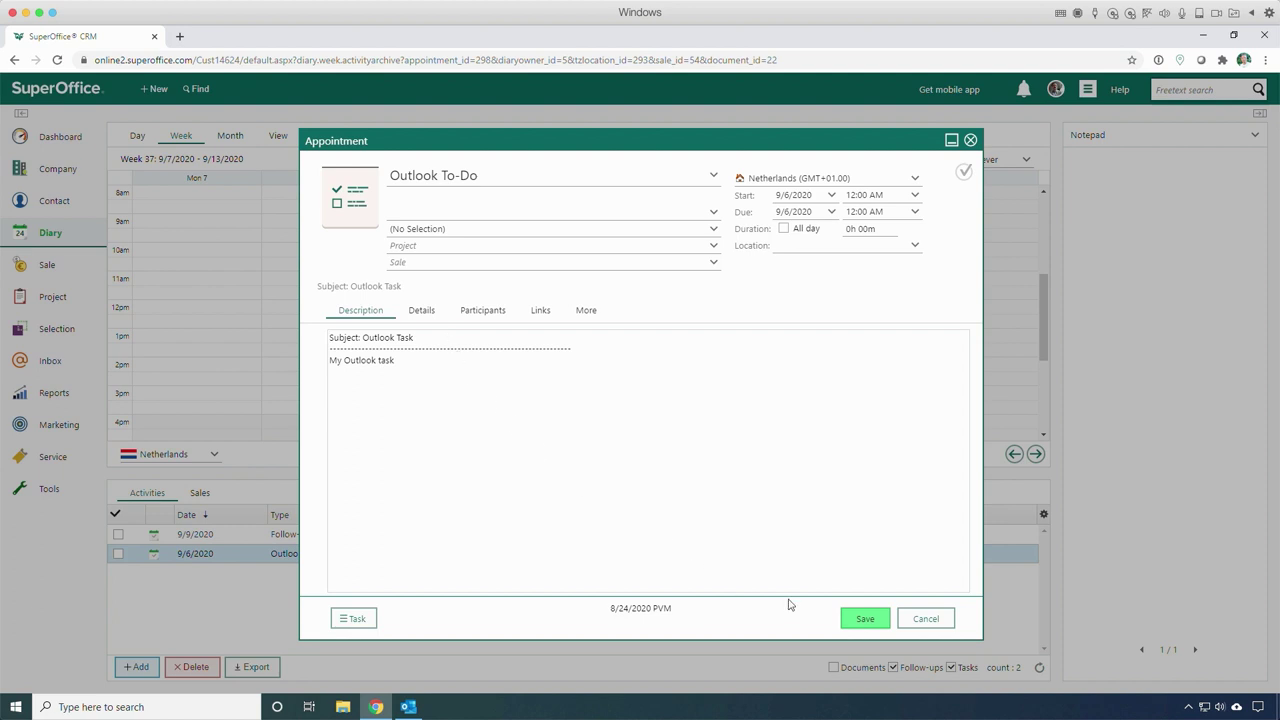
click(911, 621)
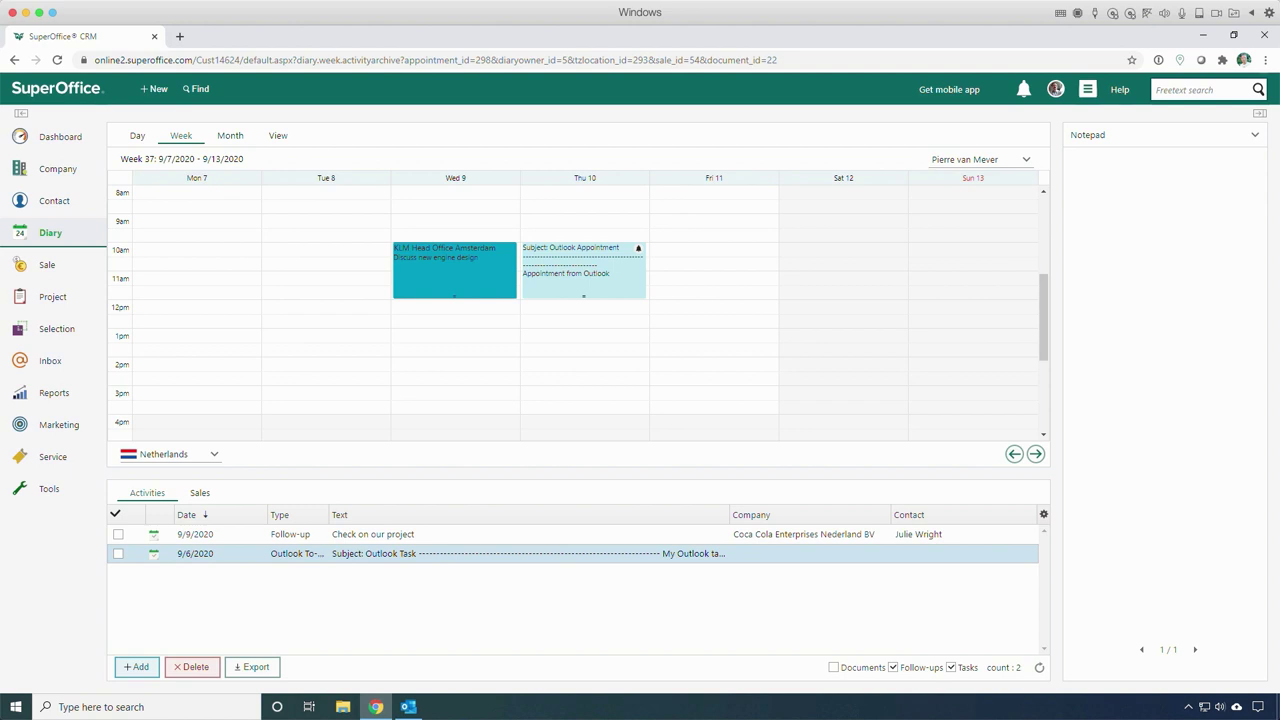
Step: Add a Tuesday 8 September 12:00 meeting with the contact, noting a progress discussion
click(408, 707)
double_click(346, 277)
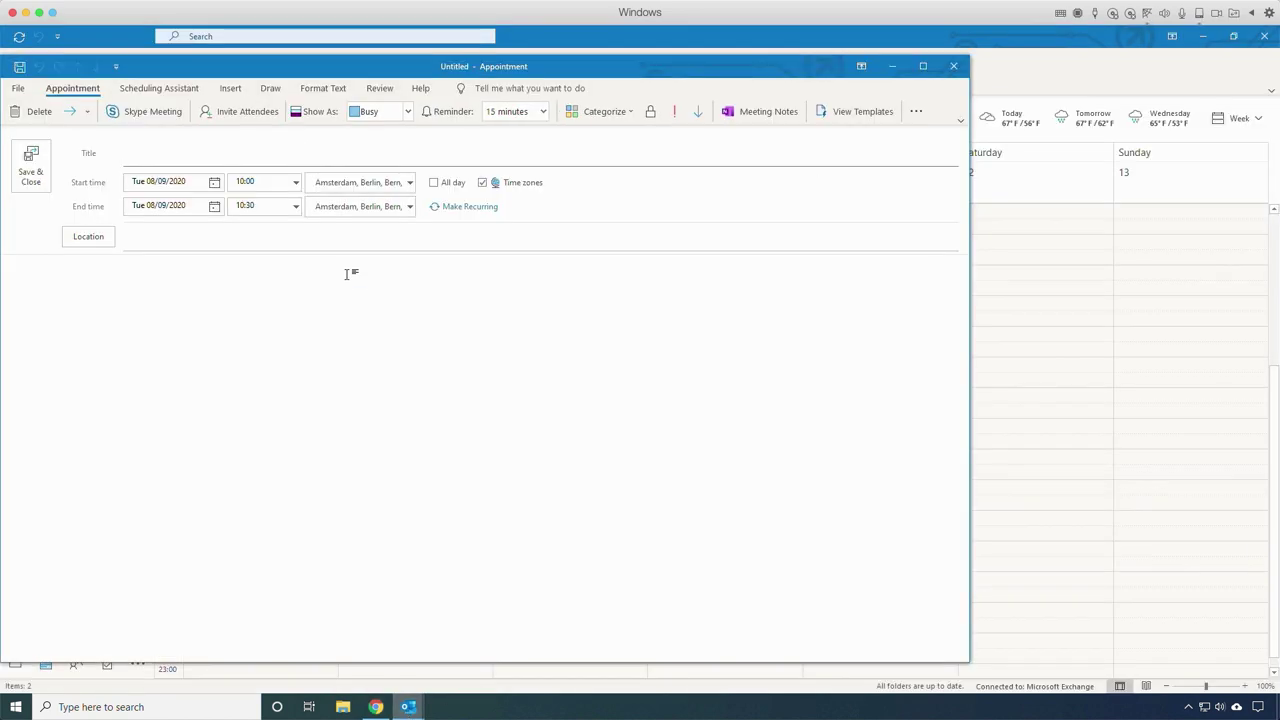
text(Meeting with Pol)
click(296, 182)
click(259, 244)
click(238, 263)
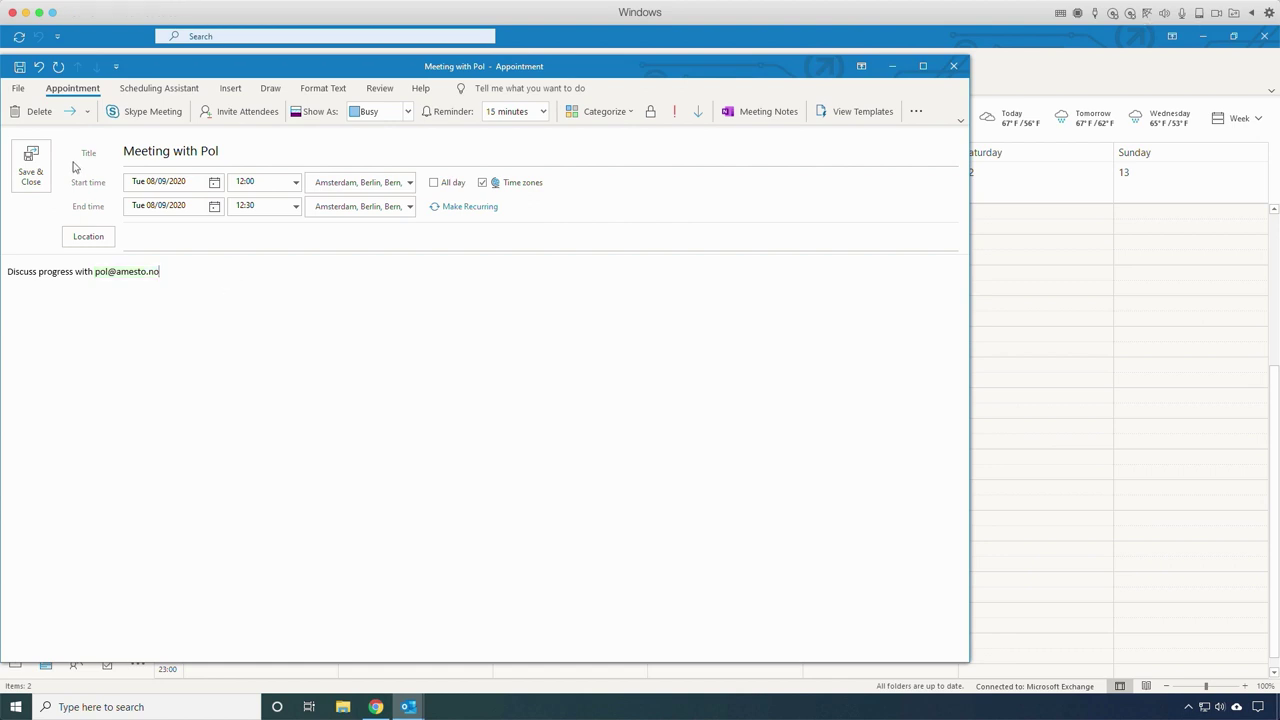
click(44, 176)
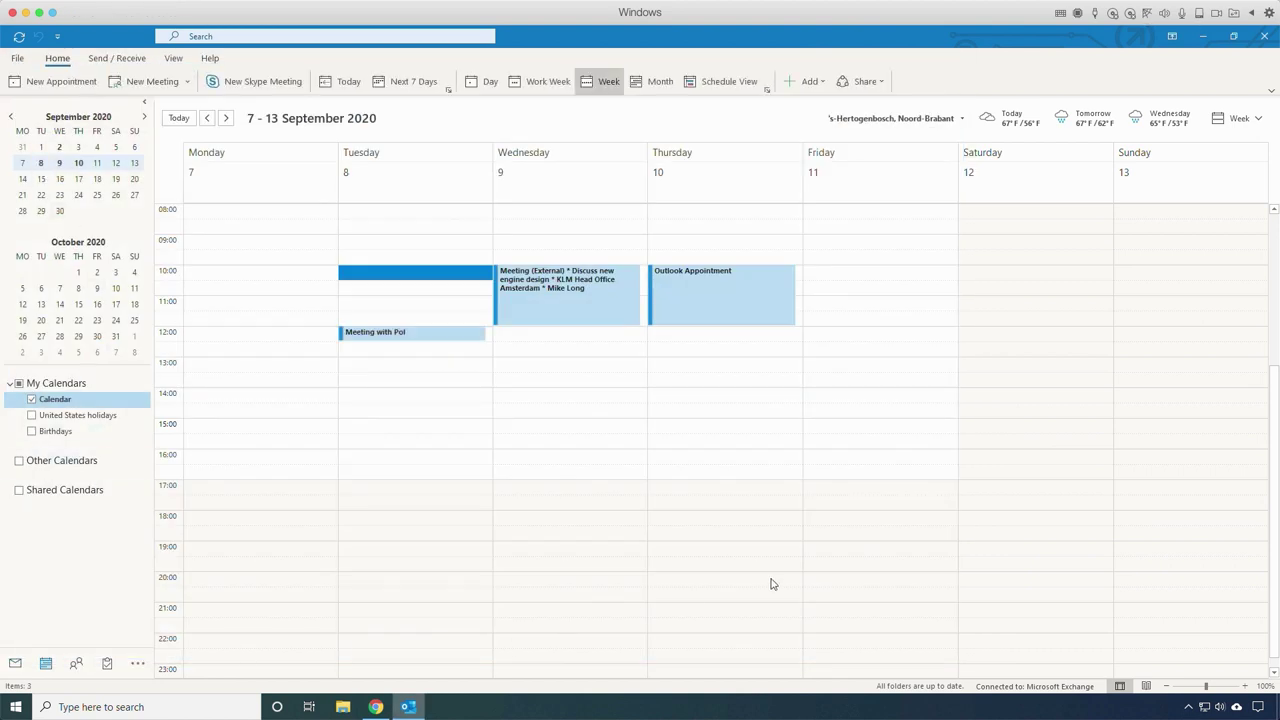
Step: Add a Friday 13:00 'Have lunch!' appointment in the Lunch category with notes 'Enjoy good food'
double_click(876, 368)
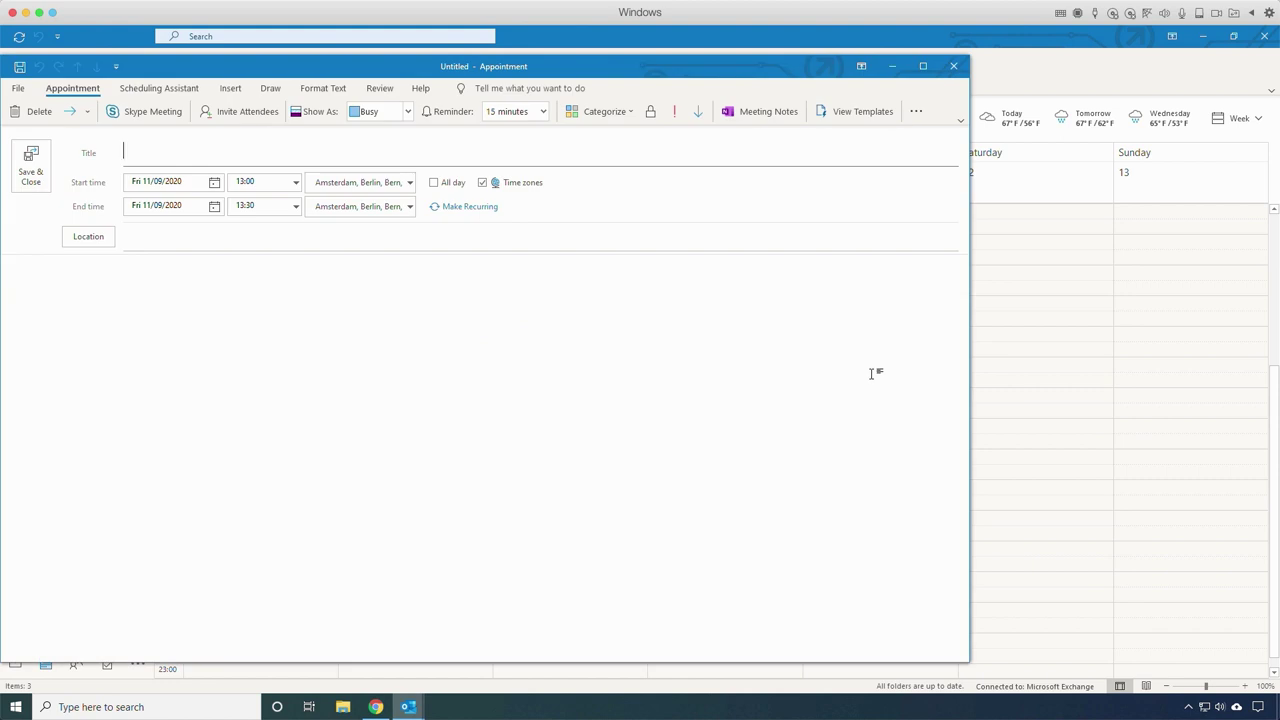
click(622, 116)
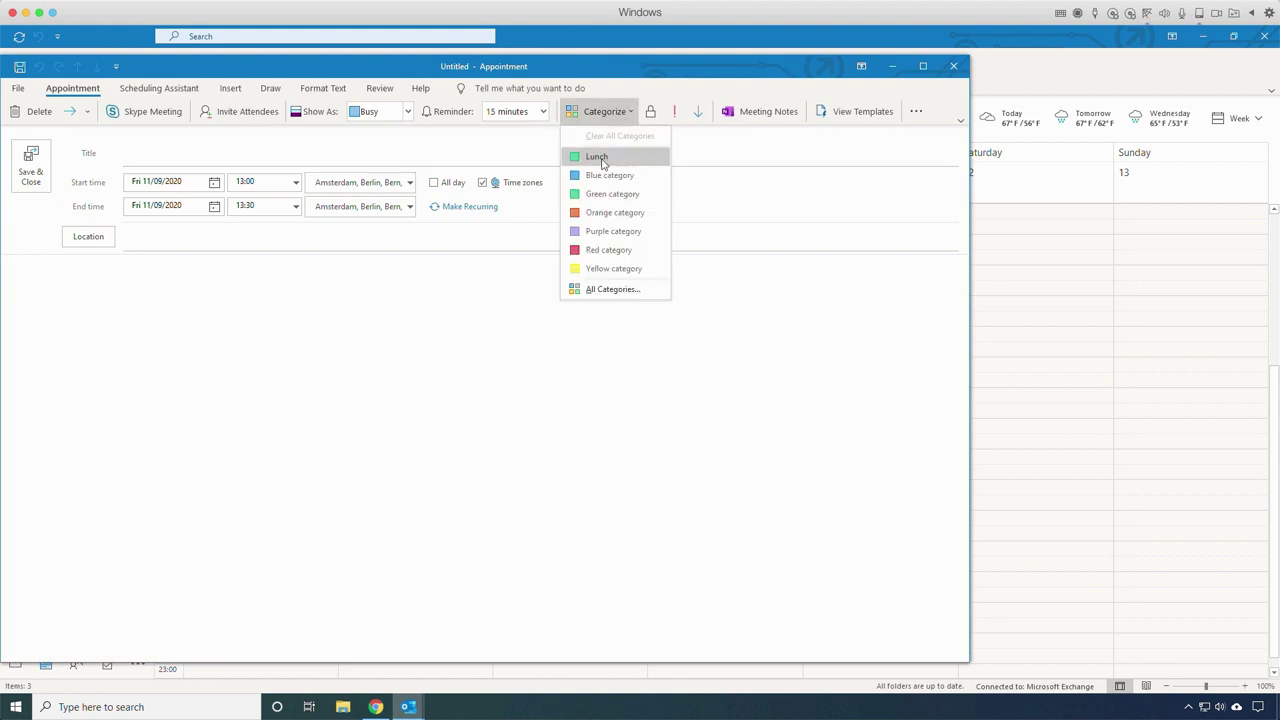
click(601, 158)
click(208, 168)
text(Have lunch!)
click(251, 323)
text(Enjoy good food)
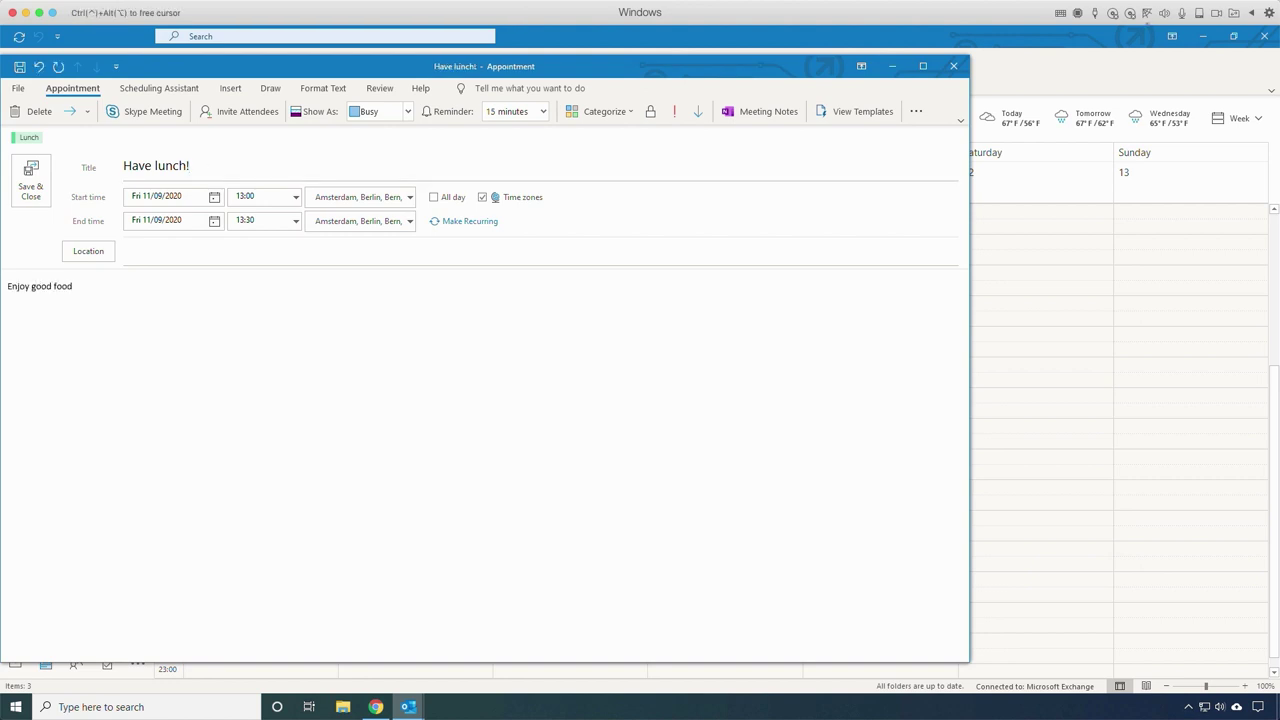
click(31, 183)
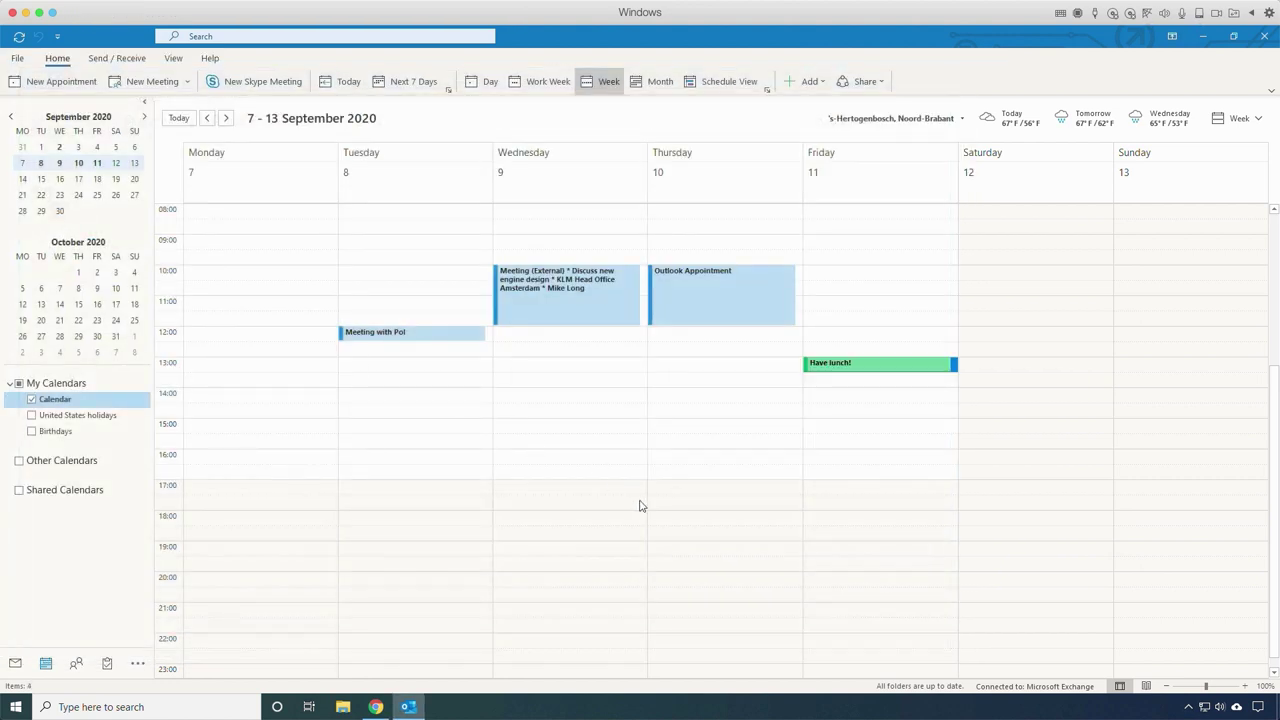
Step: View the synced Tuesday 12:00 Amesto Solutions meeting and Friday 13:00 'Have lunch!' in the diary without changes
click(376, 707)
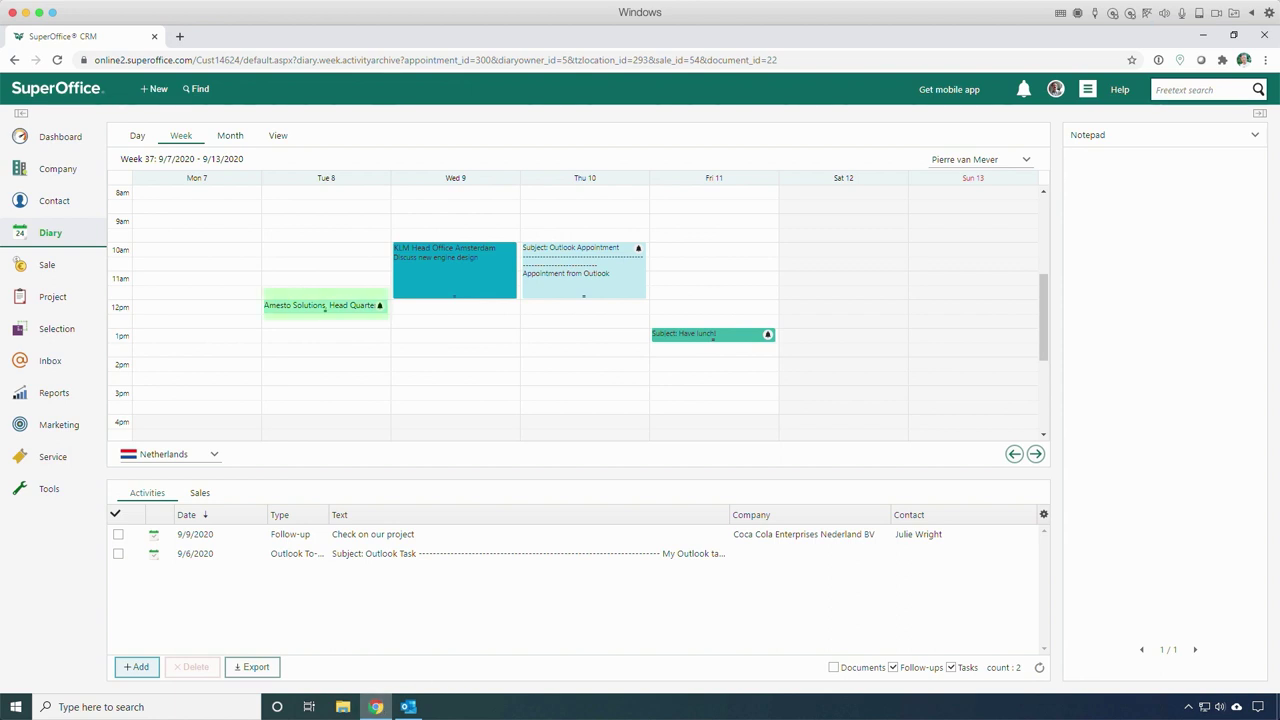
double_click(364, 310)
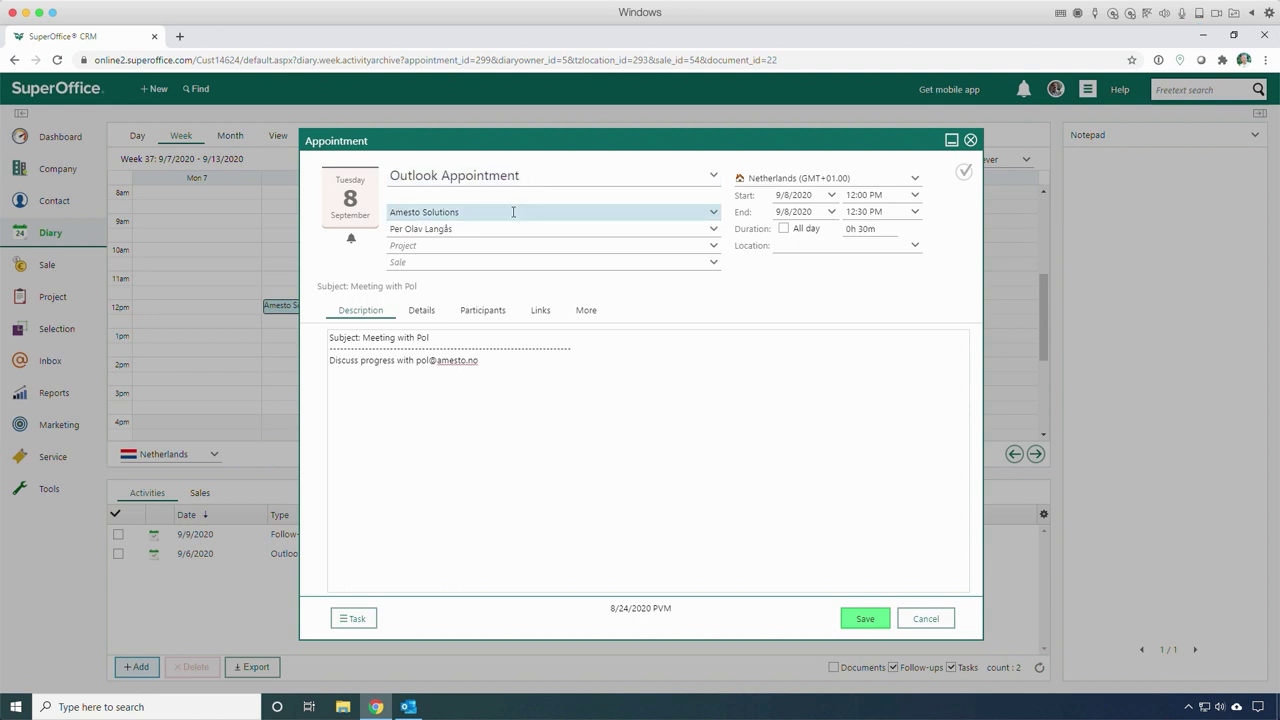
click(927, 619)
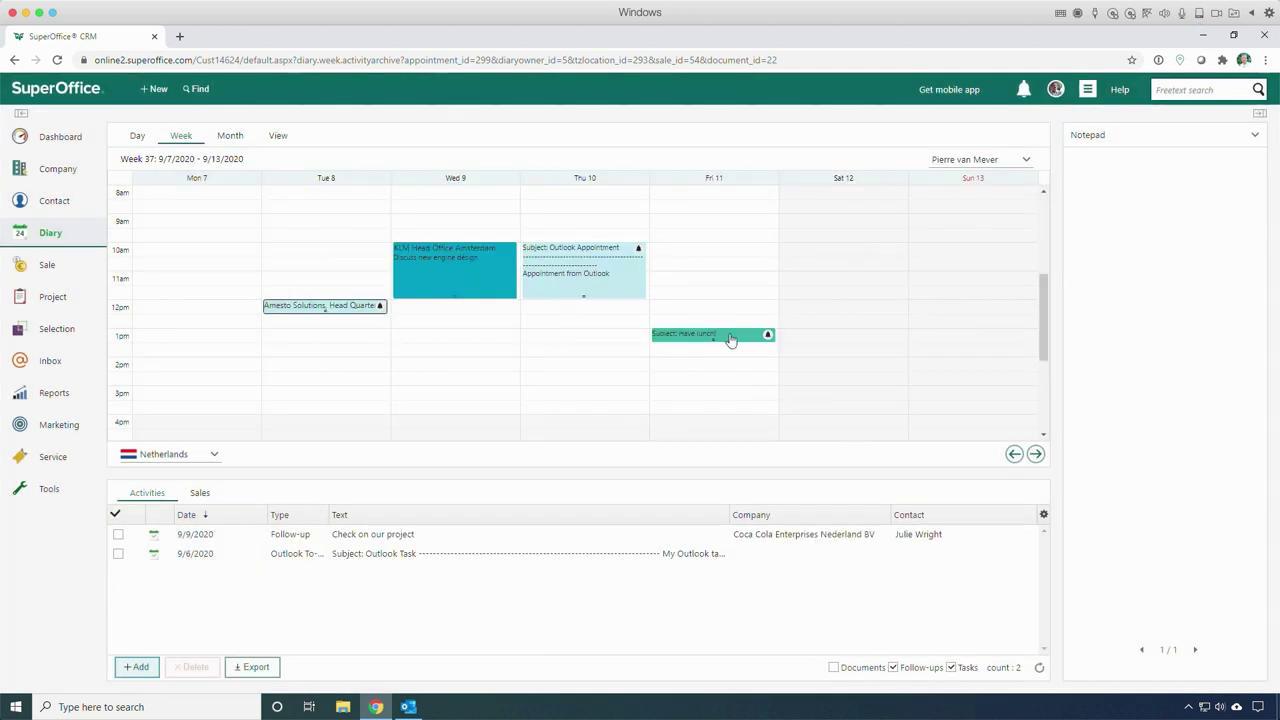
double_click(731, 337)
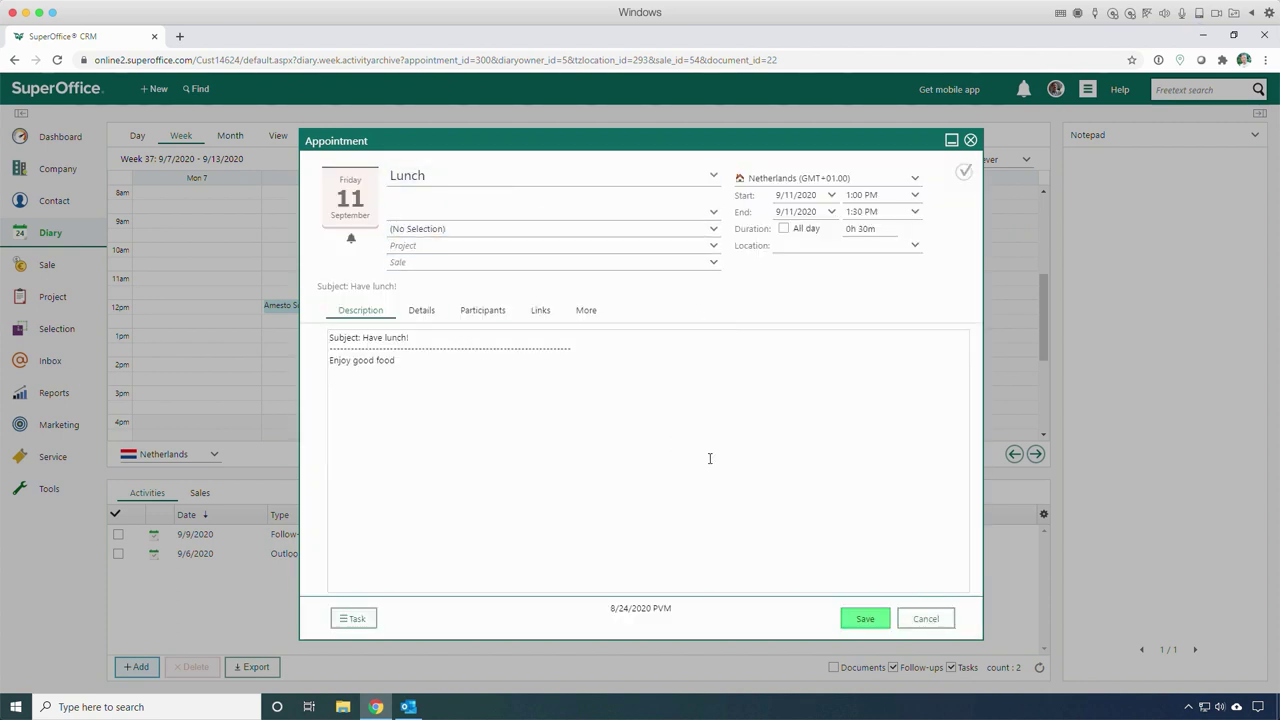
click(916, 622)
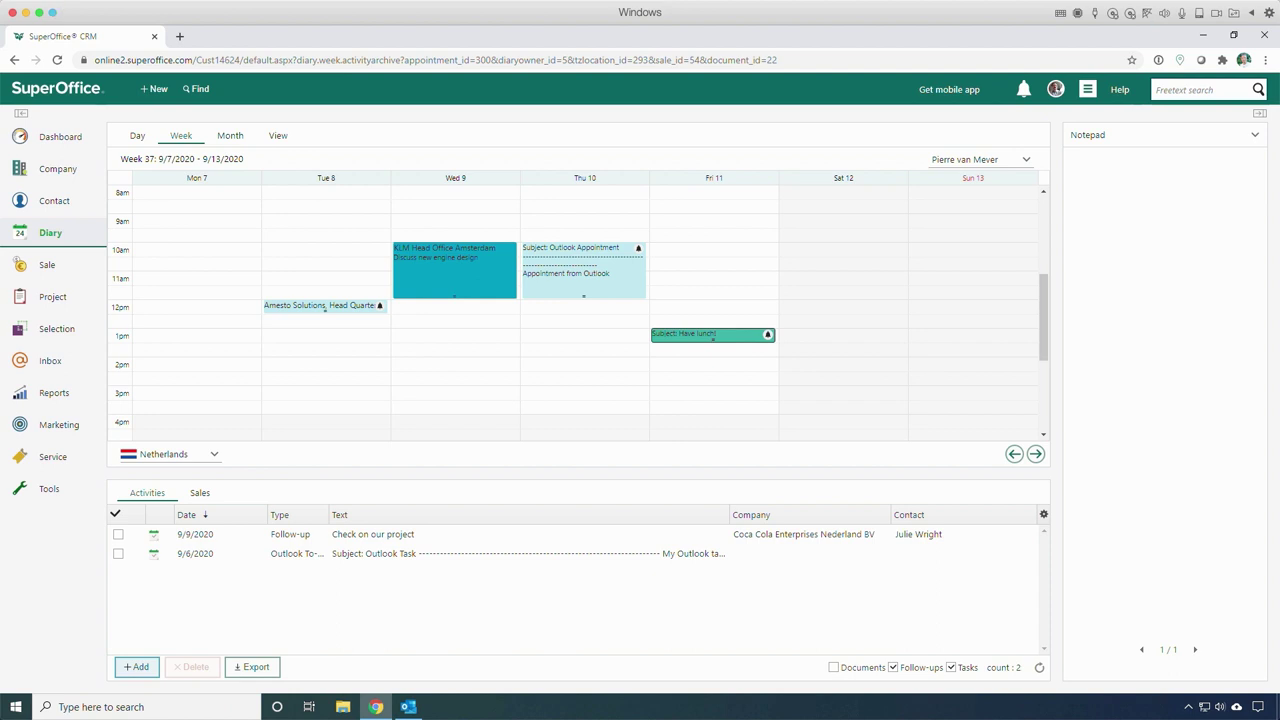
Step: Create the static selection 'My important contacts' with members whose Contact interest is Decision Maker
click(18, 330)
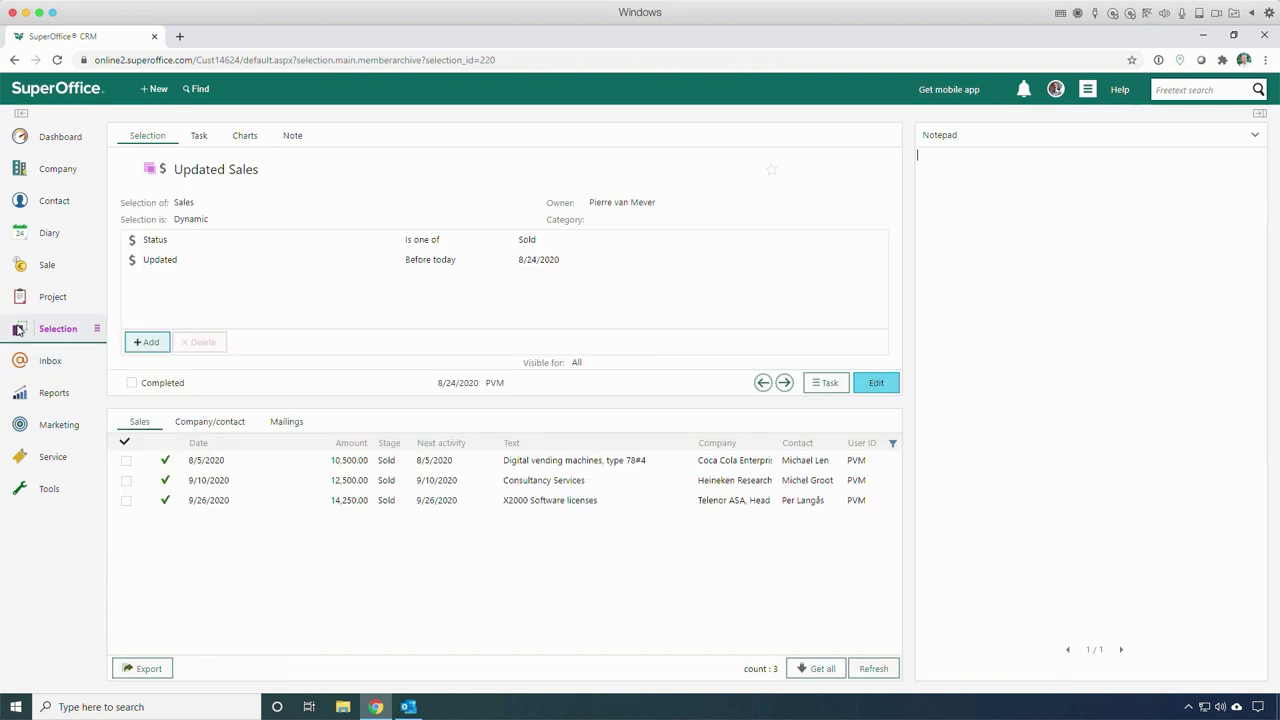
click(155, 88)
click(192, 261)
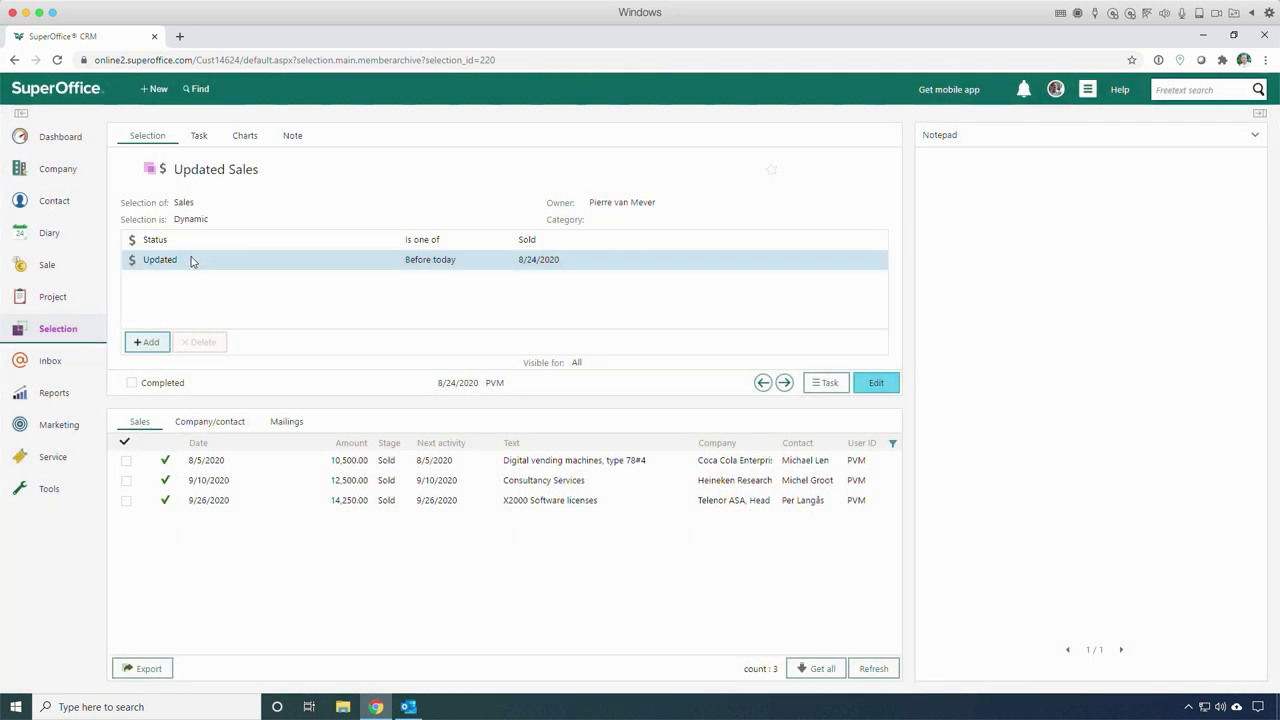
text(My important contacts)
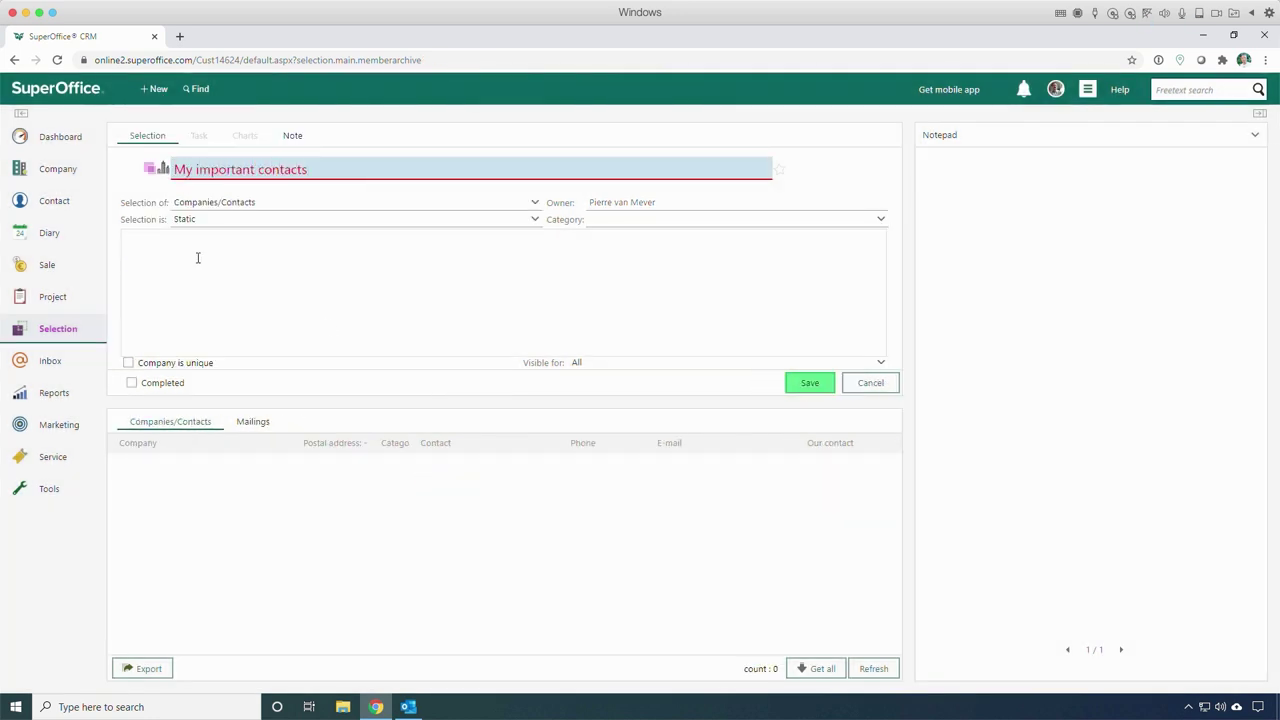
click(800, 383)
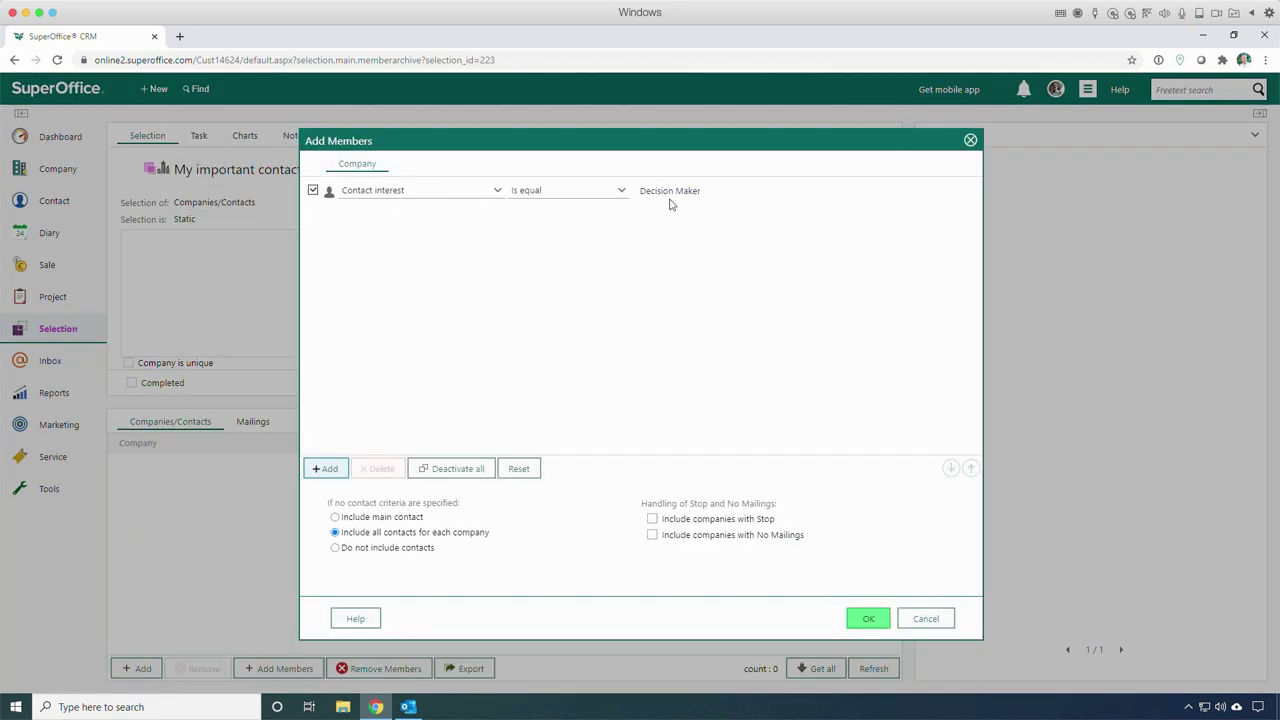
click(864, 617)
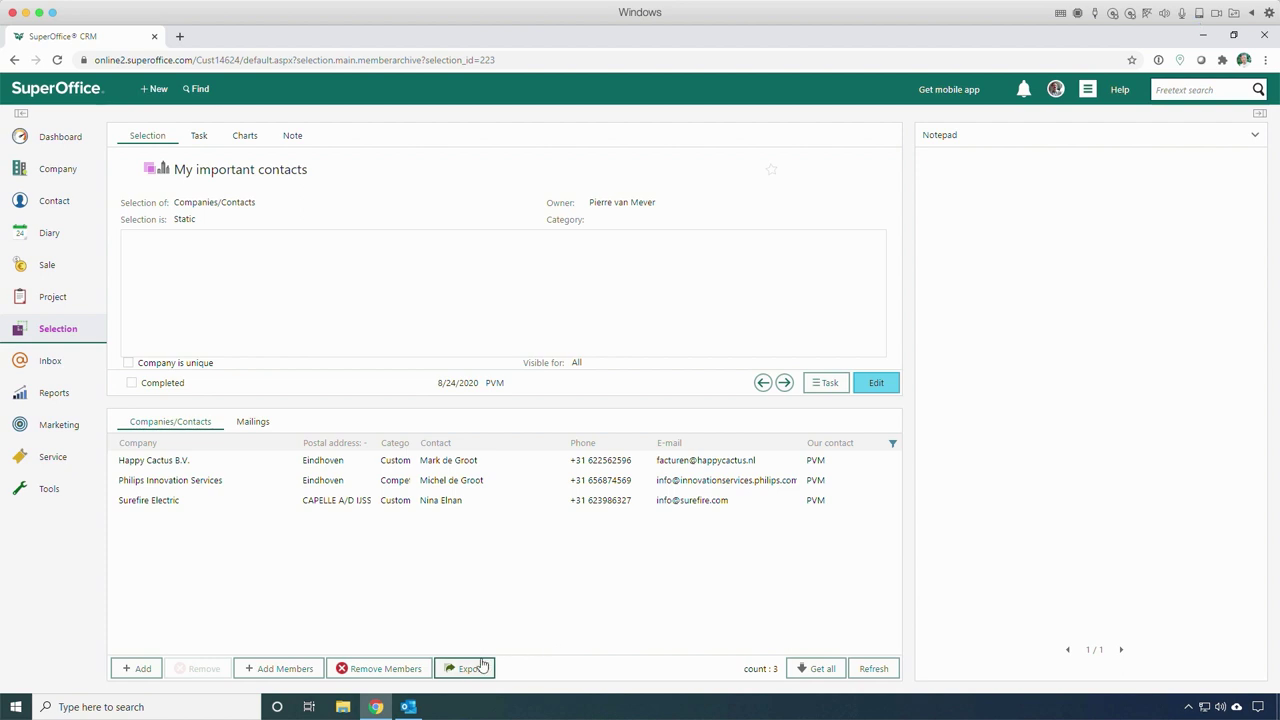
click(407, 708)
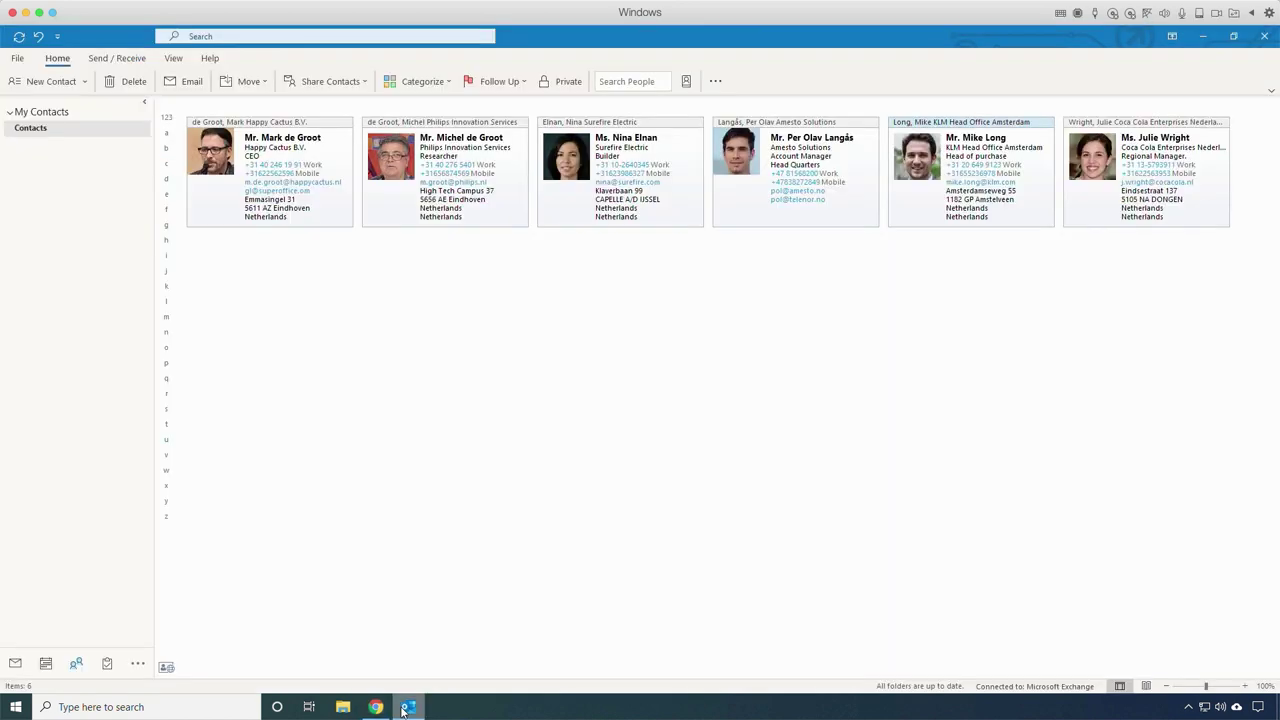